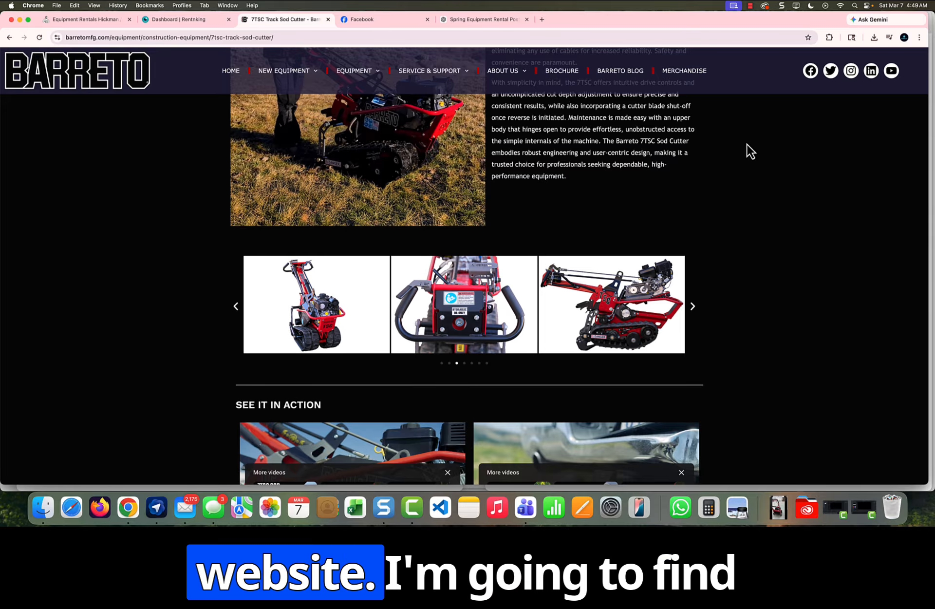
- Save the side-view sod cutter image from the product page gallery and the photo of the operator with the machine
scroll(735, 162, "up", 1)
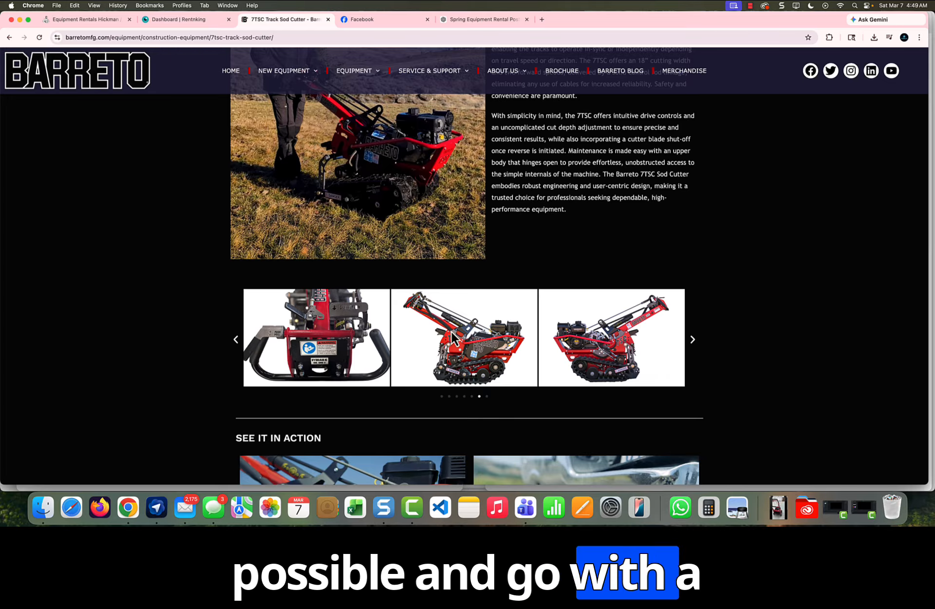
scroll(665, 260, "up", 2)
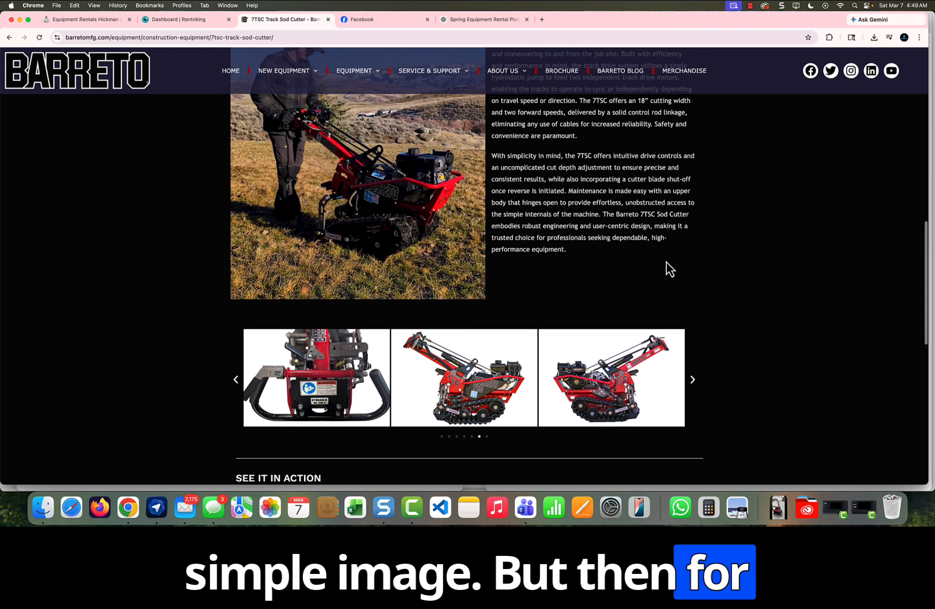
scroll(665, 262, "up", 2)
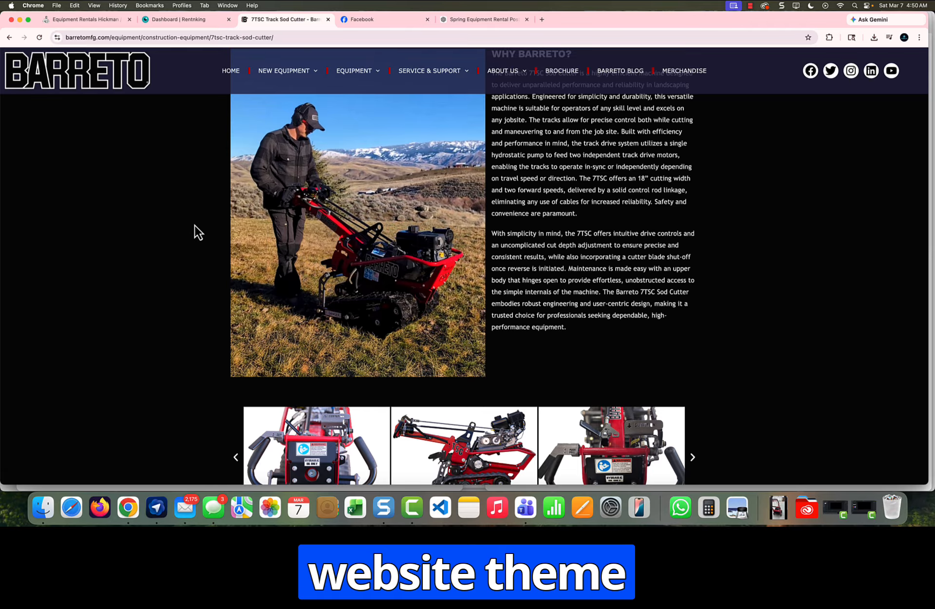
scroll(545, 425, "down", 1)
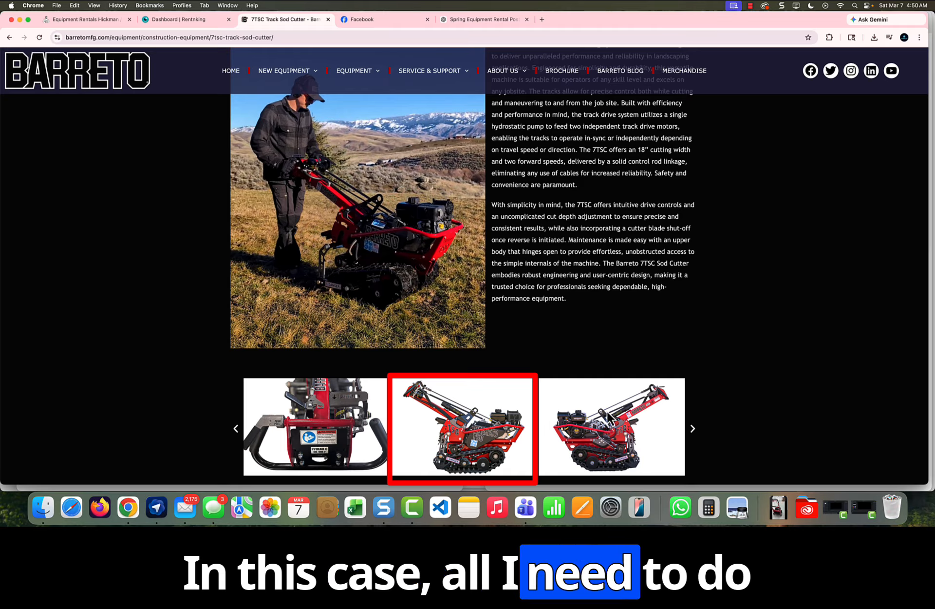
right_click(480, 434)
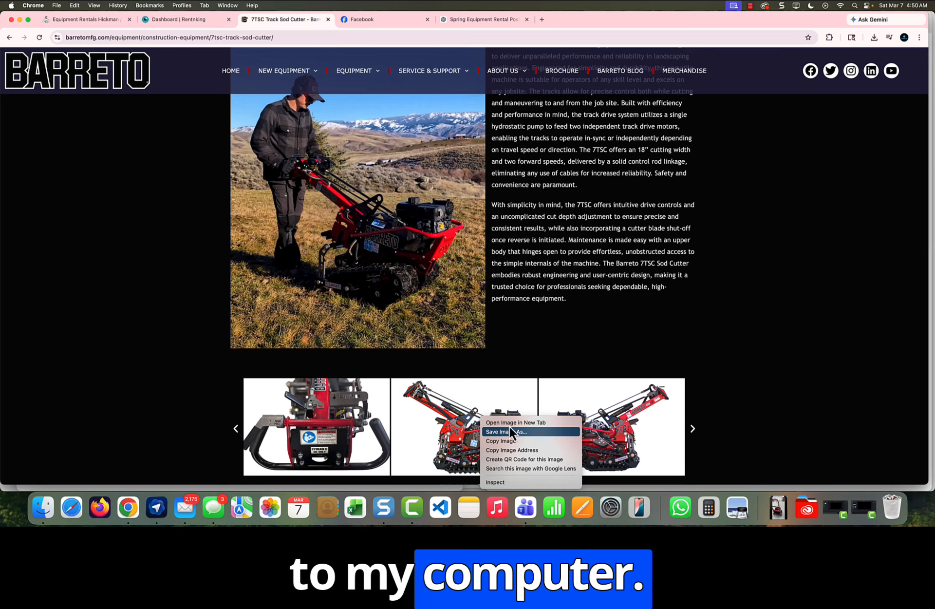
left_click(500, 431)
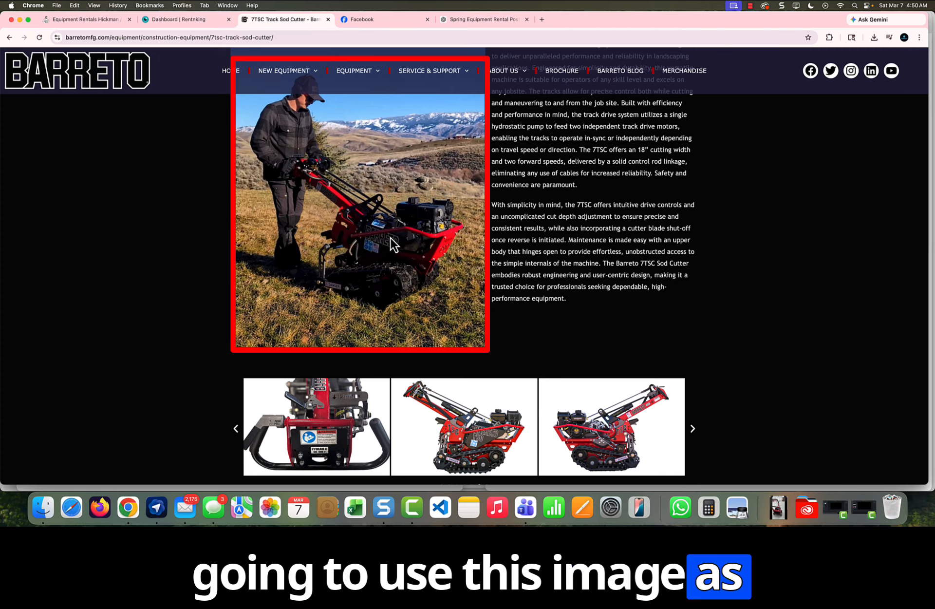
right_click(389, 238)
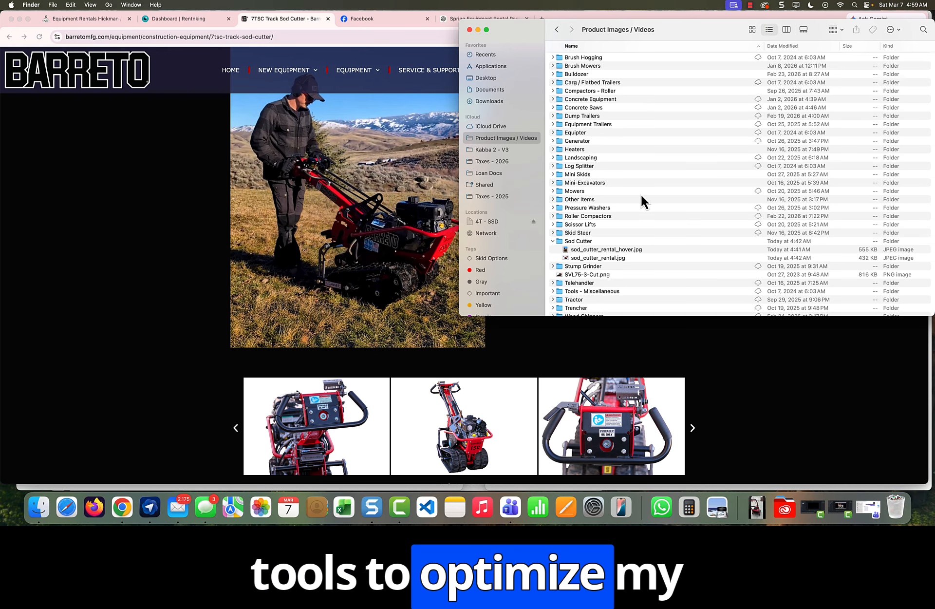
- Open sod_cutter_rental.jpg from the Sod Cutter folder in Adobe Photoshop 2026
left_click(588, 259)
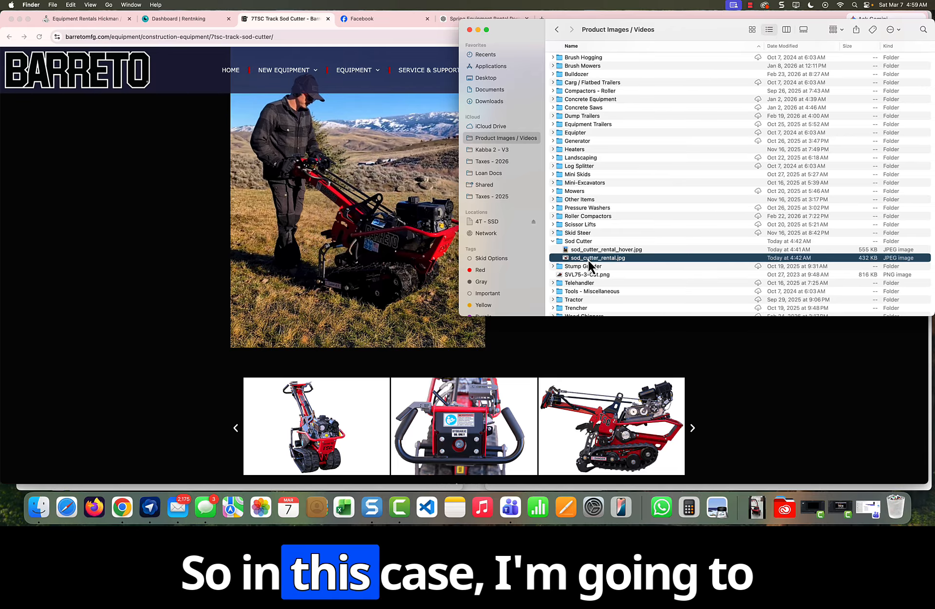
right_click(588, 260)
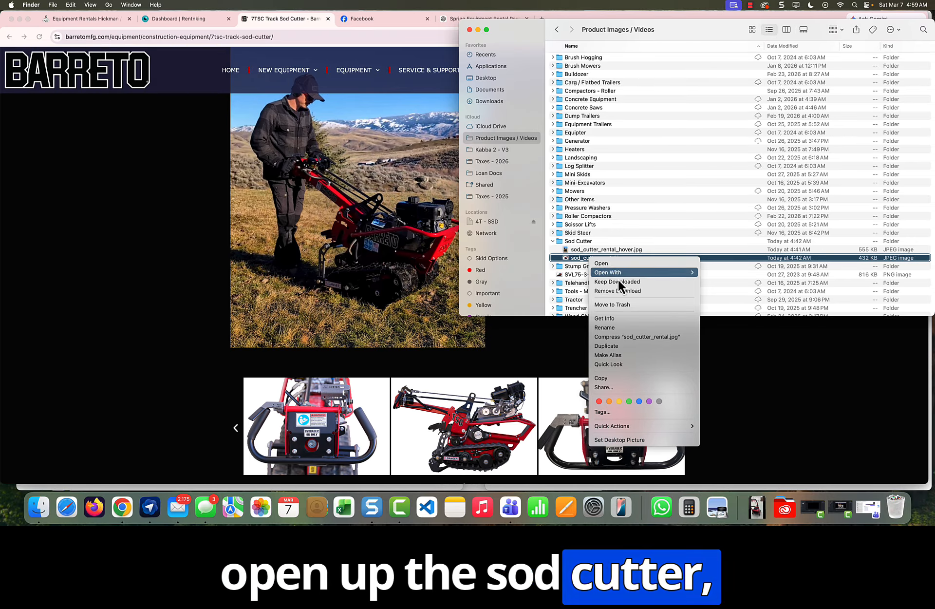
mouse_move(613, 274)
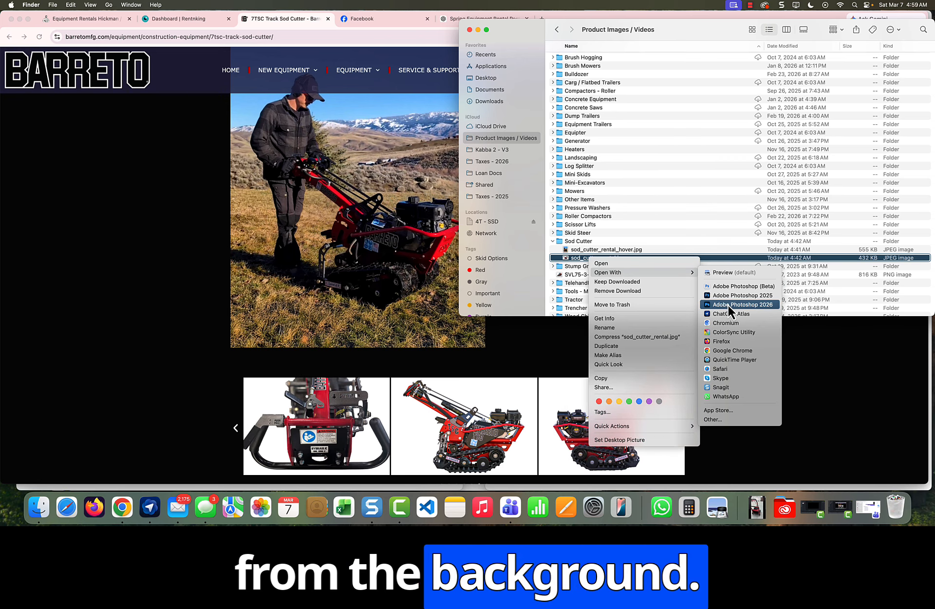
left_click(727, 305)
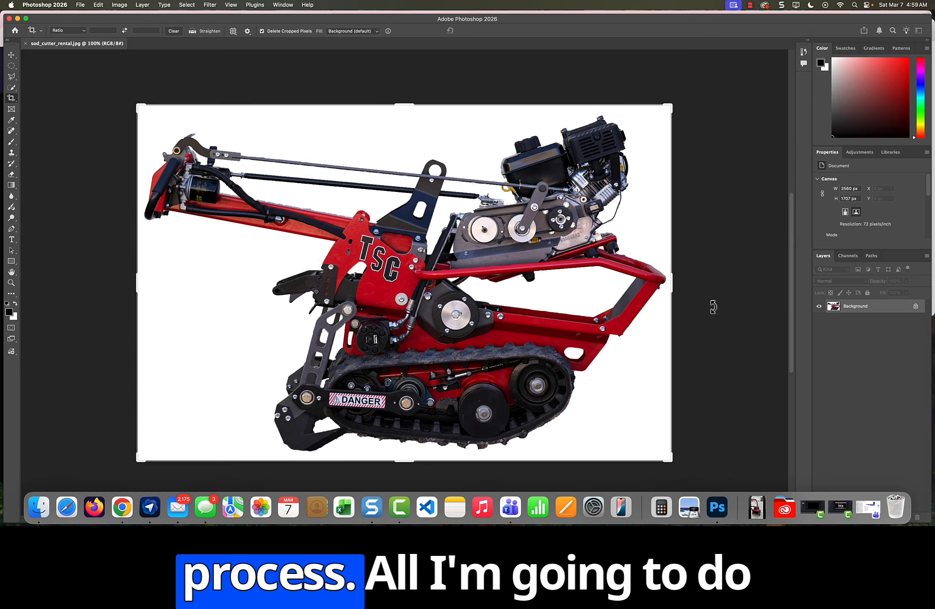
- Select the sod cutter as the subject with Select and Mask
left_click(186, 6)
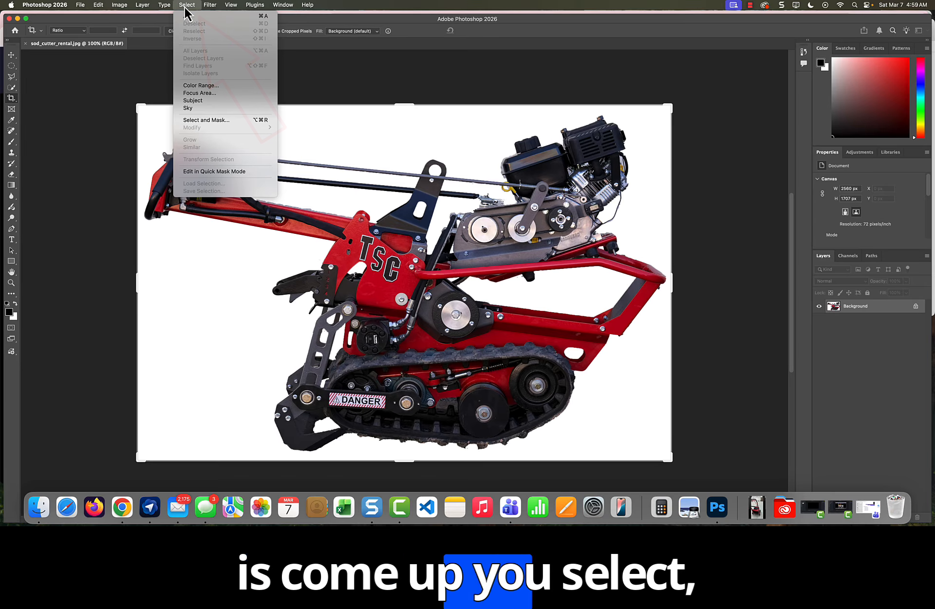
left_click(199, 120)
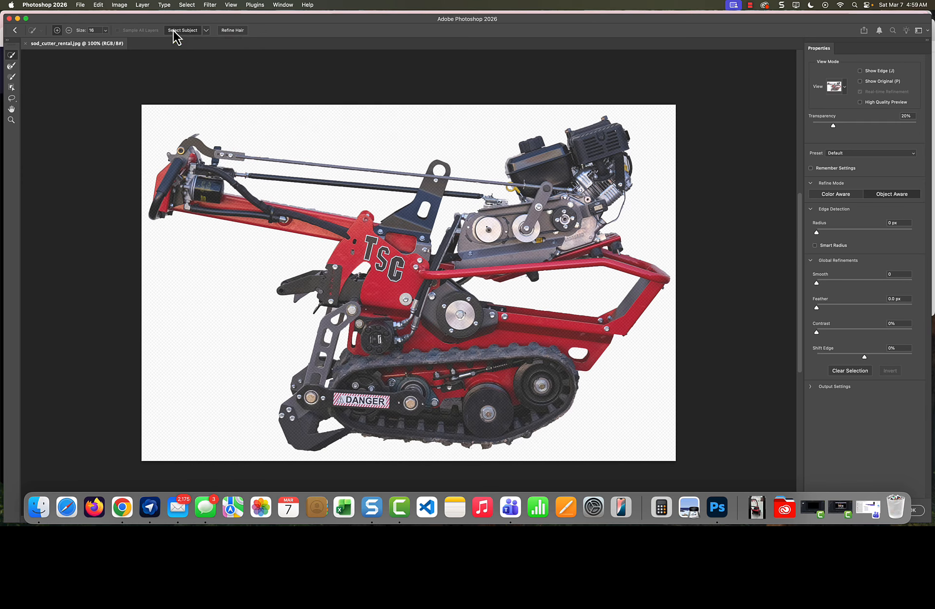
left_click(183, 30)
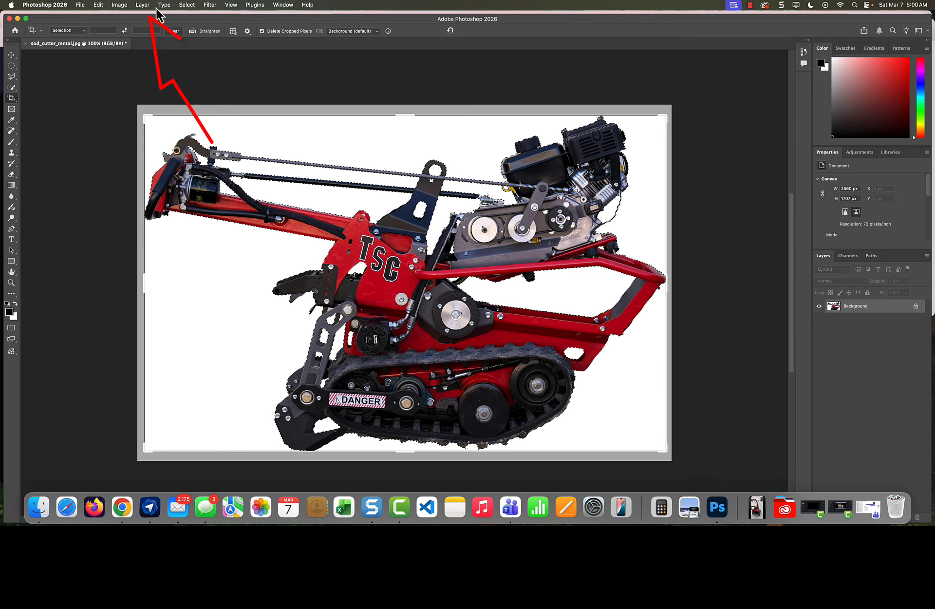
- Copy the selected sod cutter to a new layer with Layer Via Copy and hide the Background layer
left_click(139, 6)
mouse_move(146, 16)
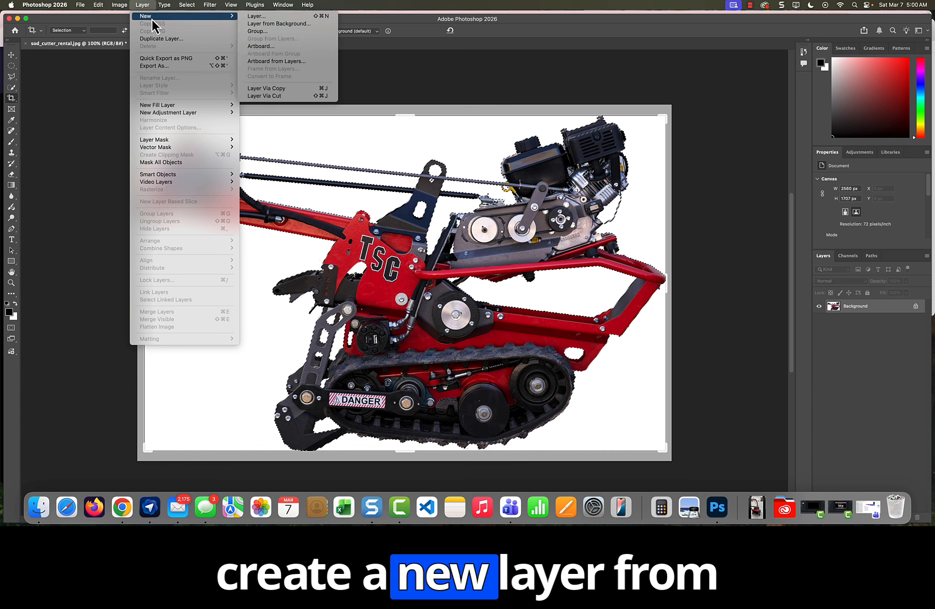
left_click(278, 90)
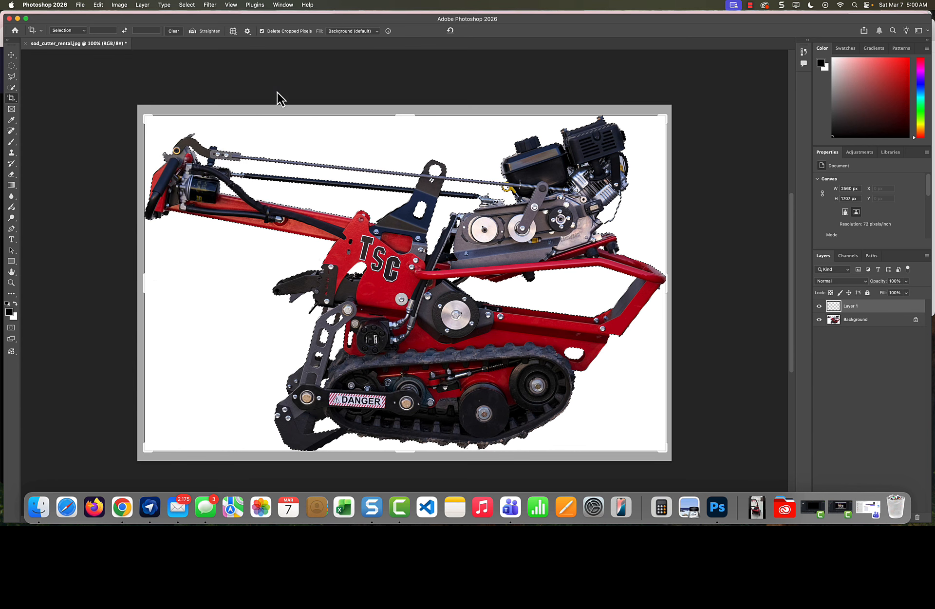
left_click(819, 320)
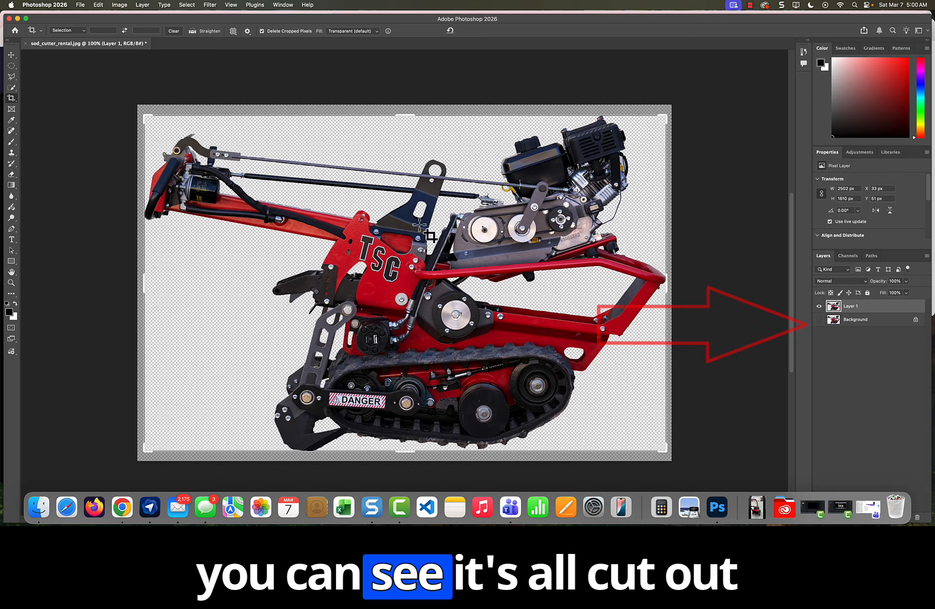
- Export the transparent sod cutter cut-out as sod_cutter_rental-cut.png into the Sod Cutter folder
left_click(80, 5)
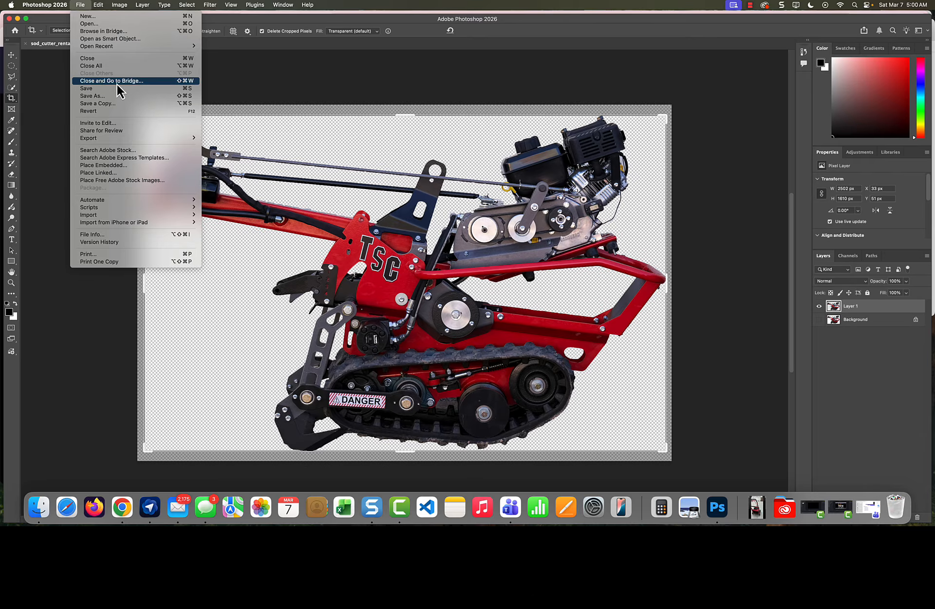
mouse_move(105, 138)
left_click(242, 138)
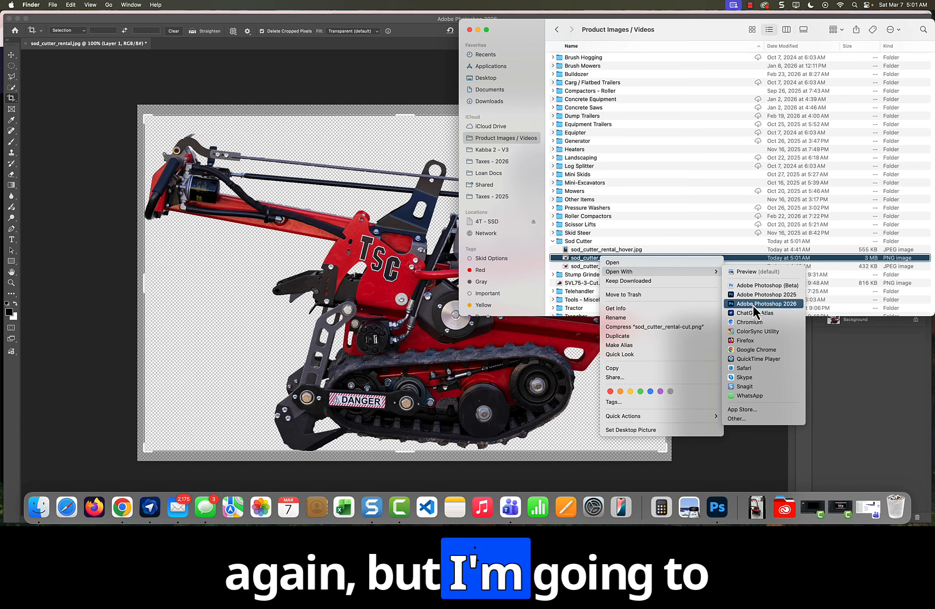
- Open sod_cutter_rental-cut.png in Snagit and resize it to 650 px wide with proportions locked
left_click(743, 386)
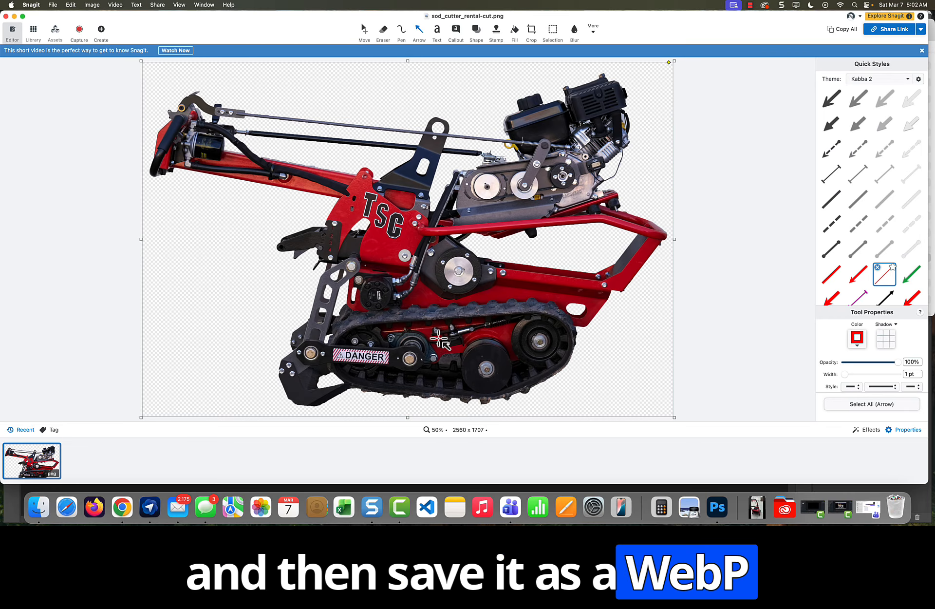
left_click(468, 430)
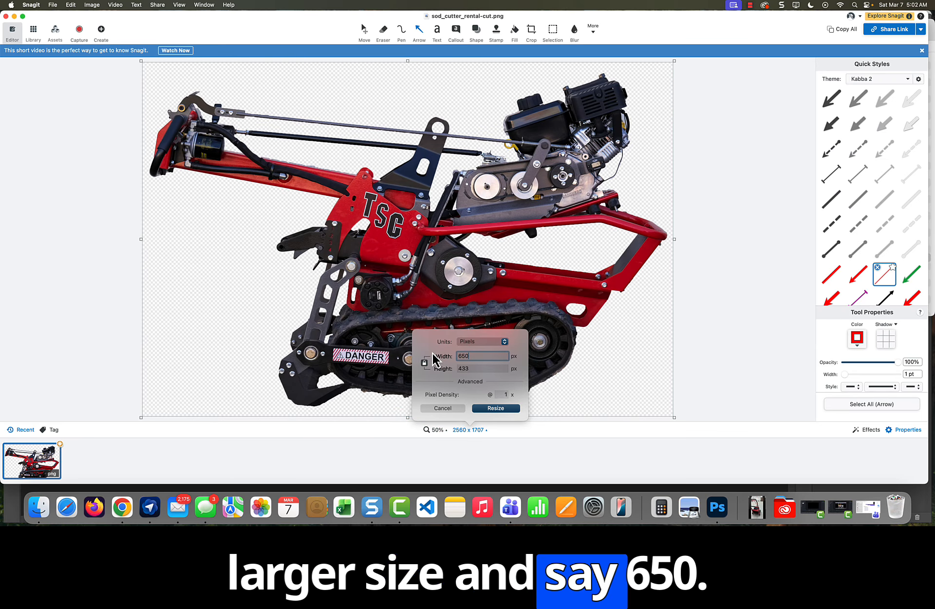
type("650")
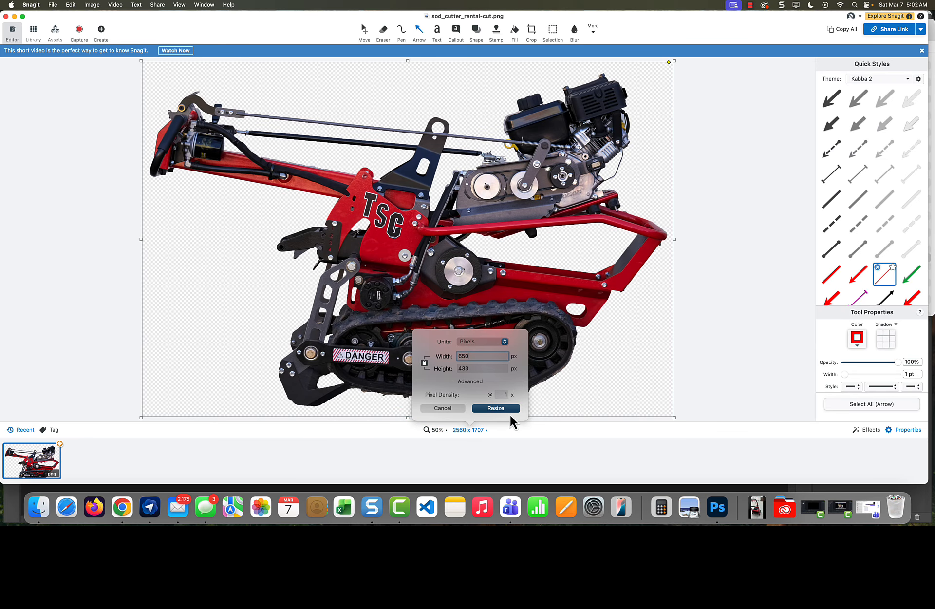
left_click(509, 410)
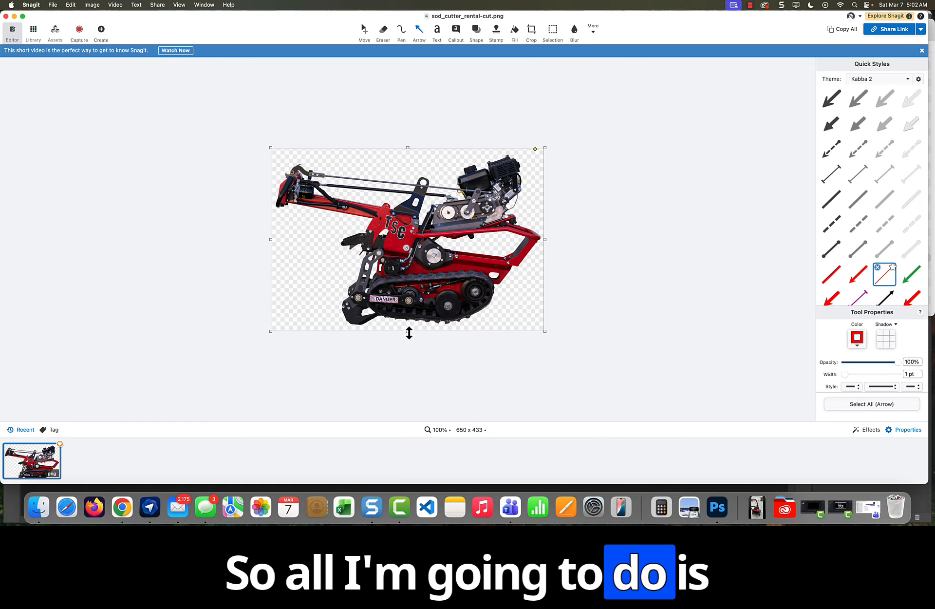
- Extend the canvas above and below the sod cutter to make it a 650 x 650 px square
left_click_drag(408, 332, 411, 359)
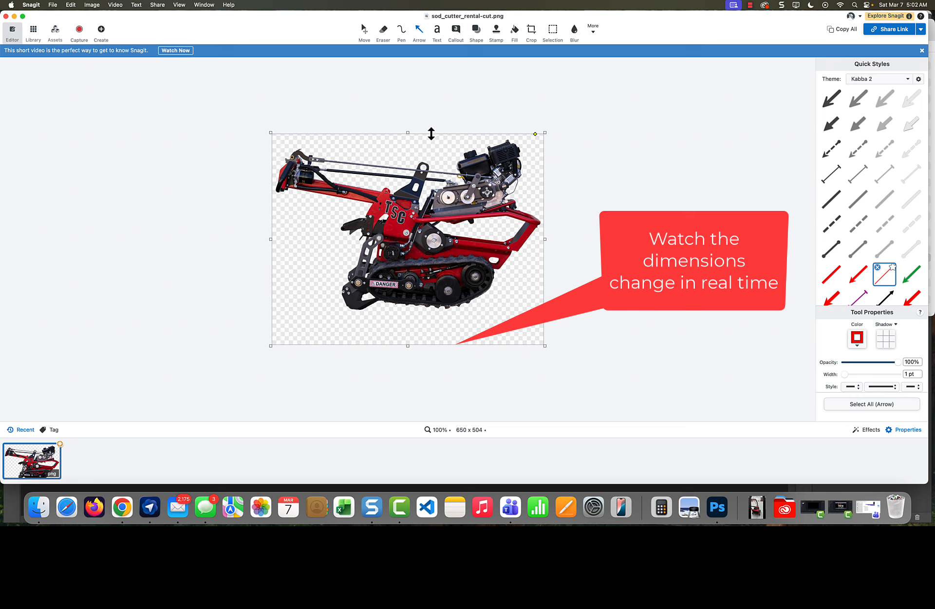
mouse_move(409, 121)
left_mouse_down()
mouse_move(409, 90)
mouse_move(409, 106)
left_mouse_up()
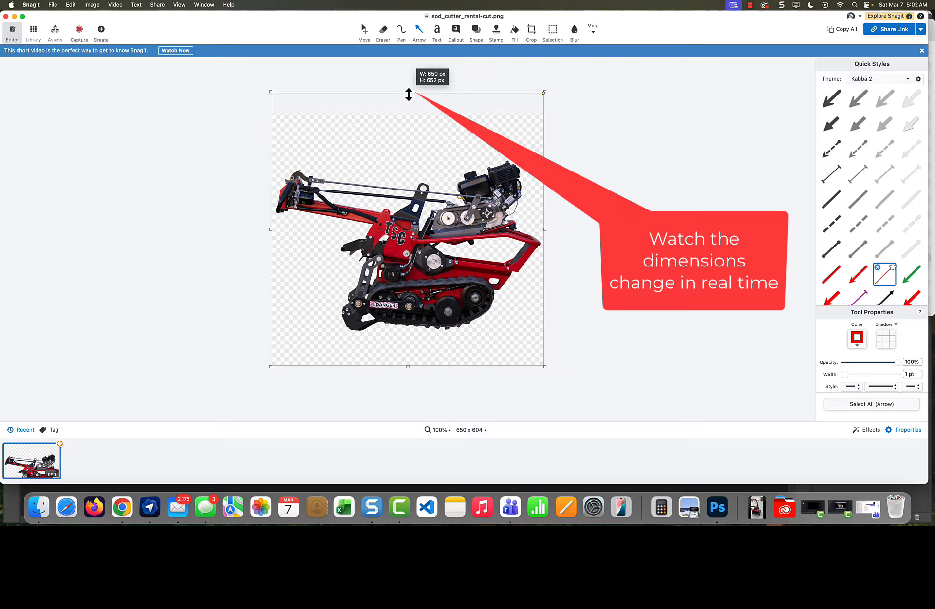
left_click_drag(408, 95, 409, 96)
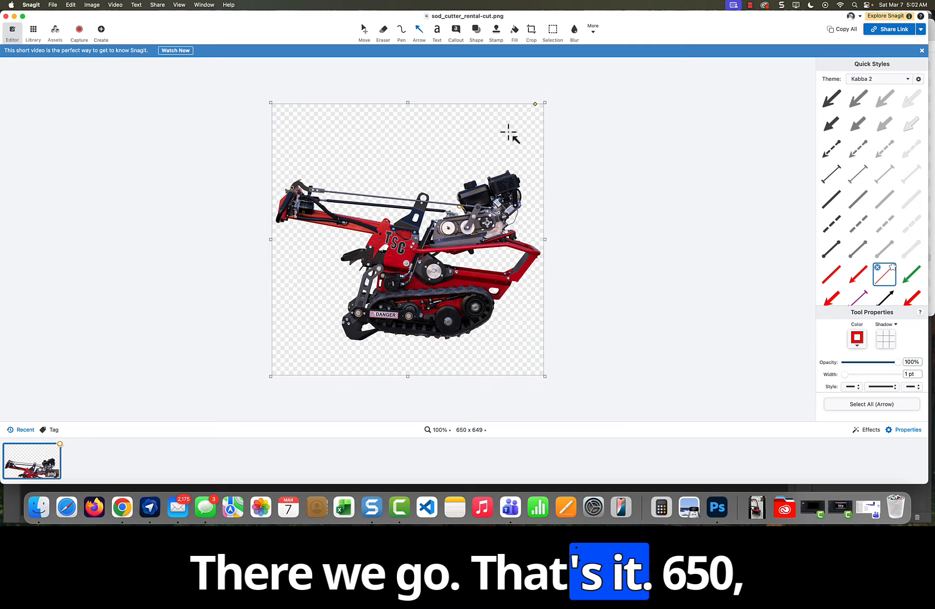
left_click_drag(410, 377, 411, 363)
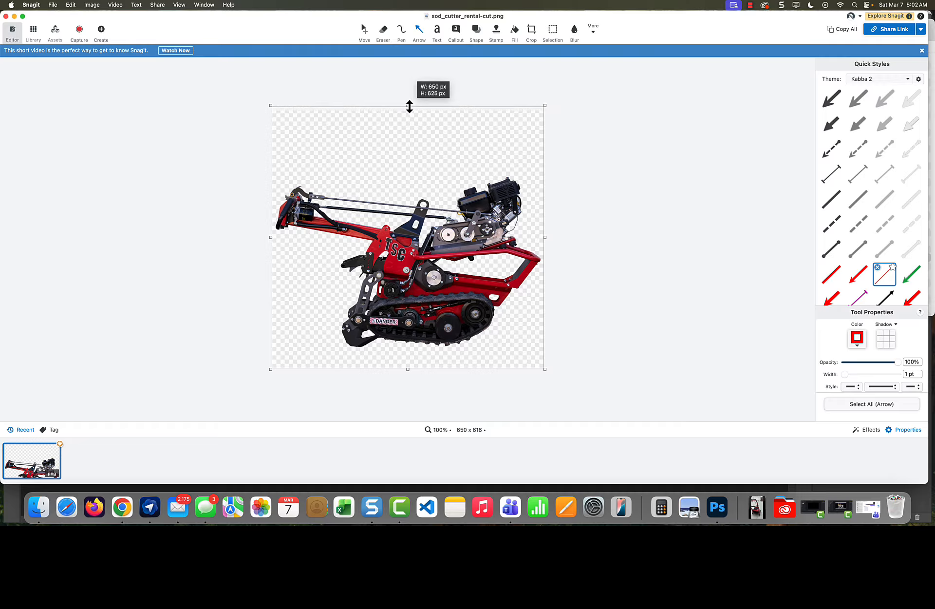
left_click_drag(410, 96, 409, 98)
- Save the square image as a WebP file named sod_cutter_rental in the March - 2026 folder
left_click(52, 5)
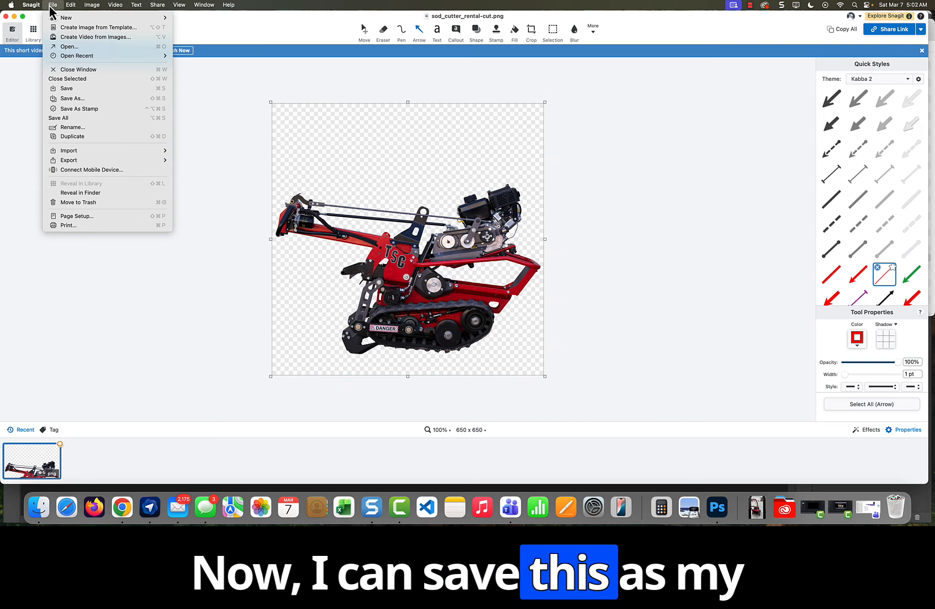
left_click(66, 99)
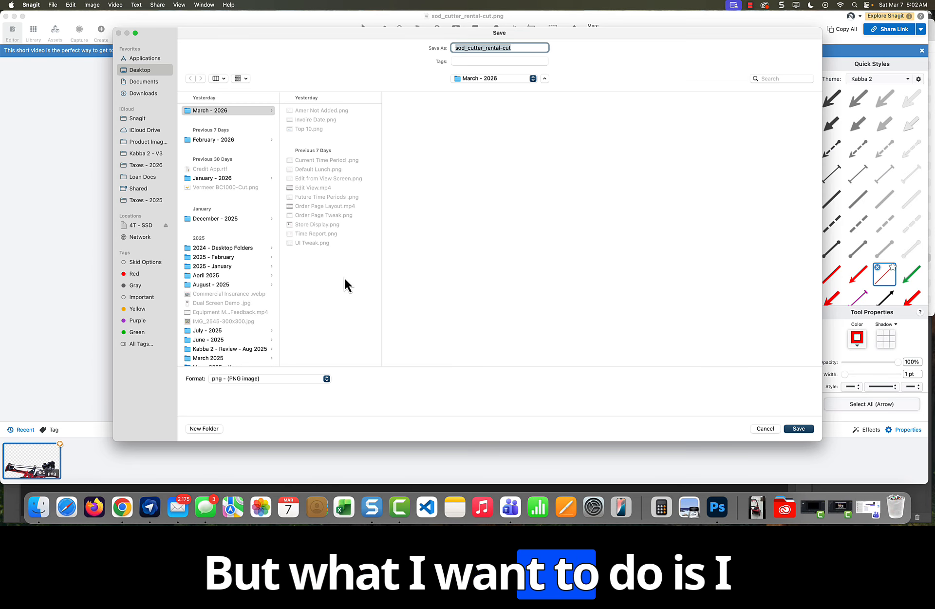
left_click(257, 379)
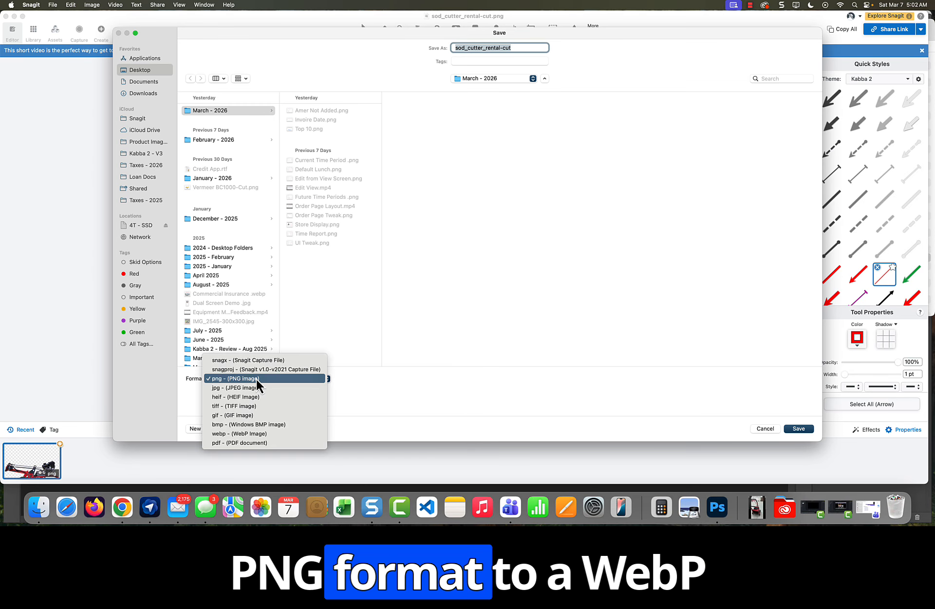
left_click(229, 433)
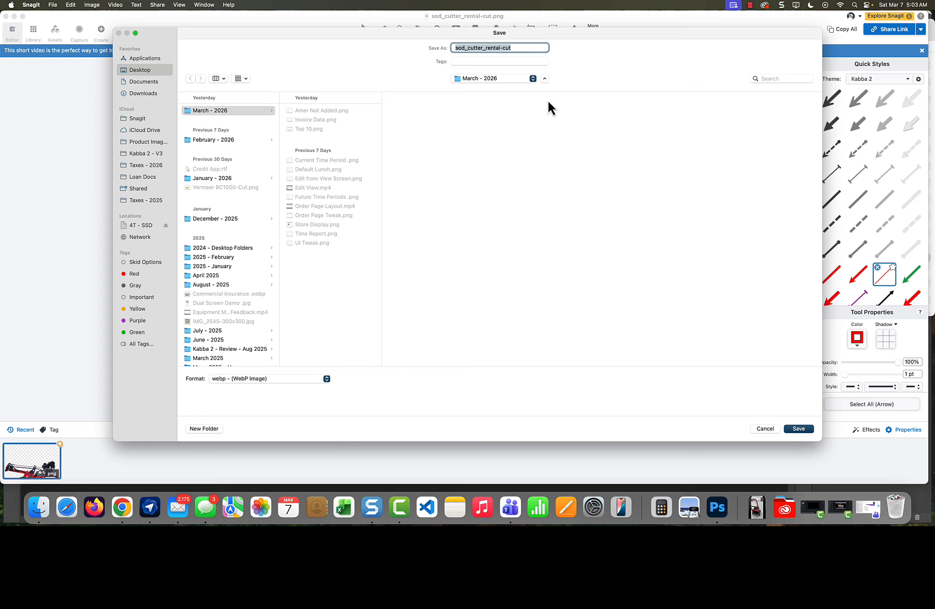
left_click(517, 48)
key("BackSpace")
key("BackSpace")
key("BackSpace")
key("BackSpace")
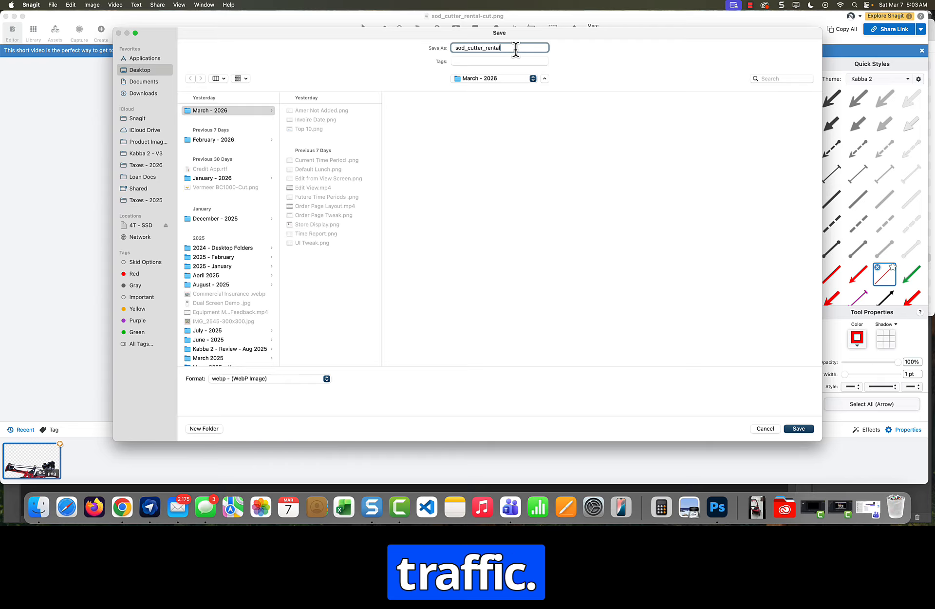
left_click(801, 429)
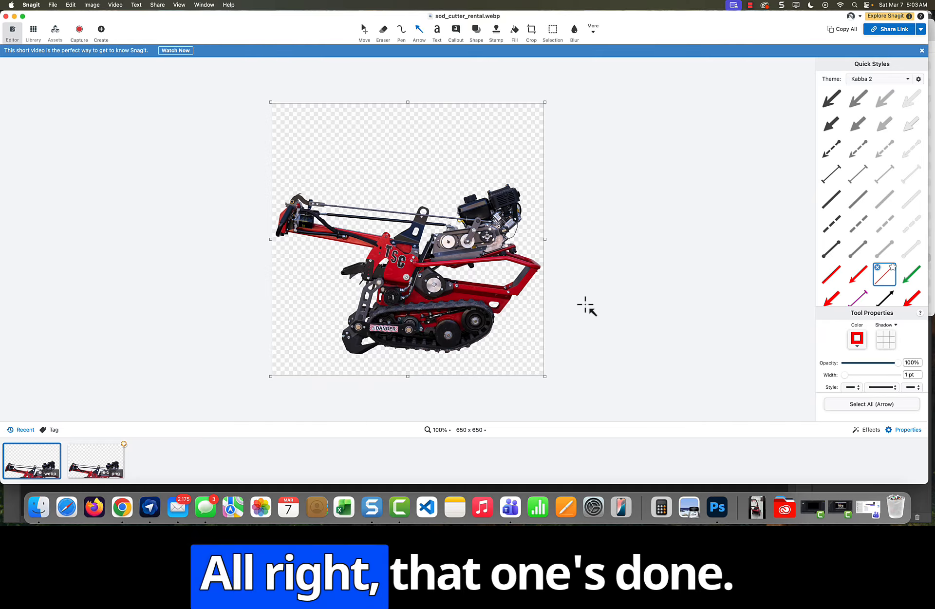
- Open sod_cutter_rental_hover.jpg from the Sod Cutter folder in Snagit
left_click(40, 508)
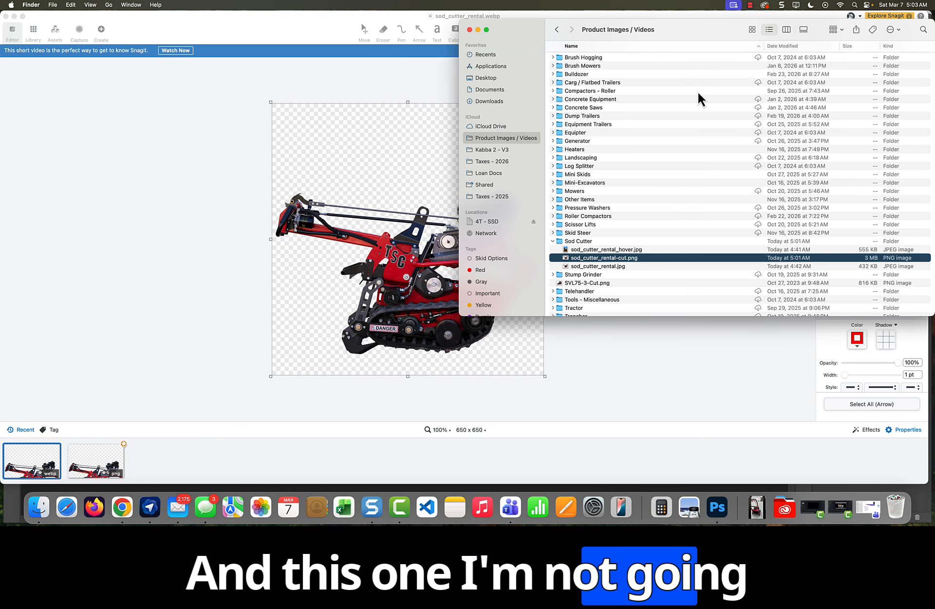
left_click(582, 249)
right_click(582, 250)
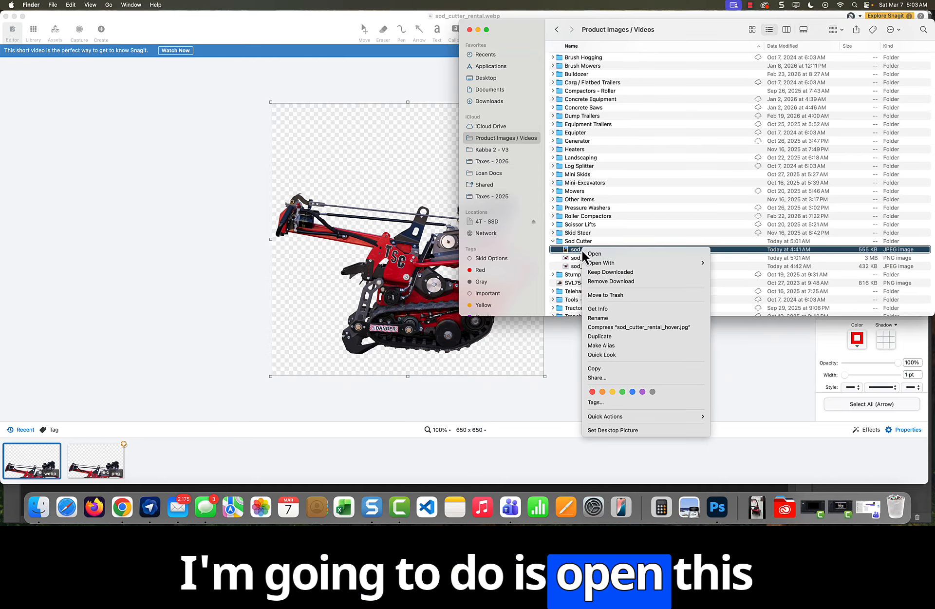
mouse_move(604, 263)
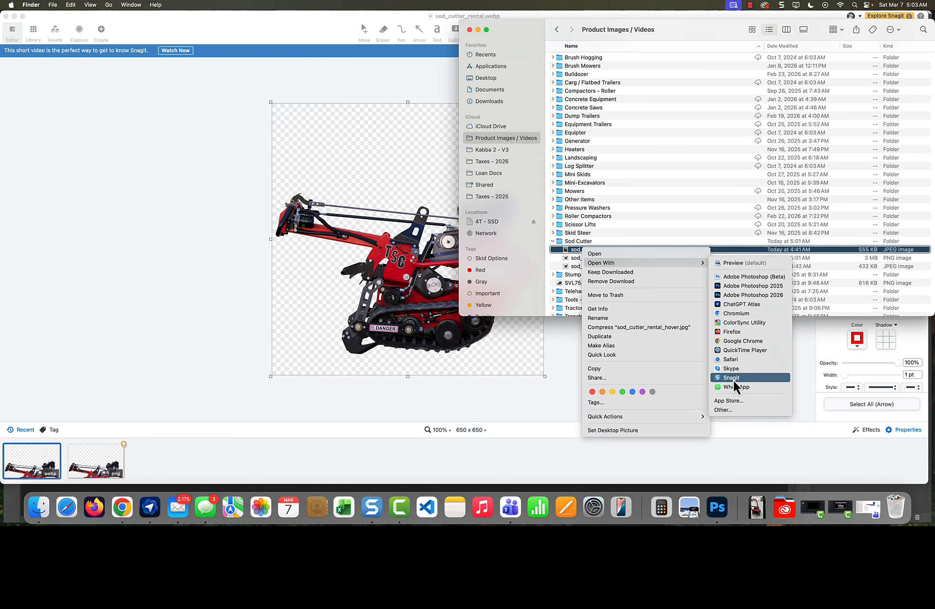
left_click(732, 379)
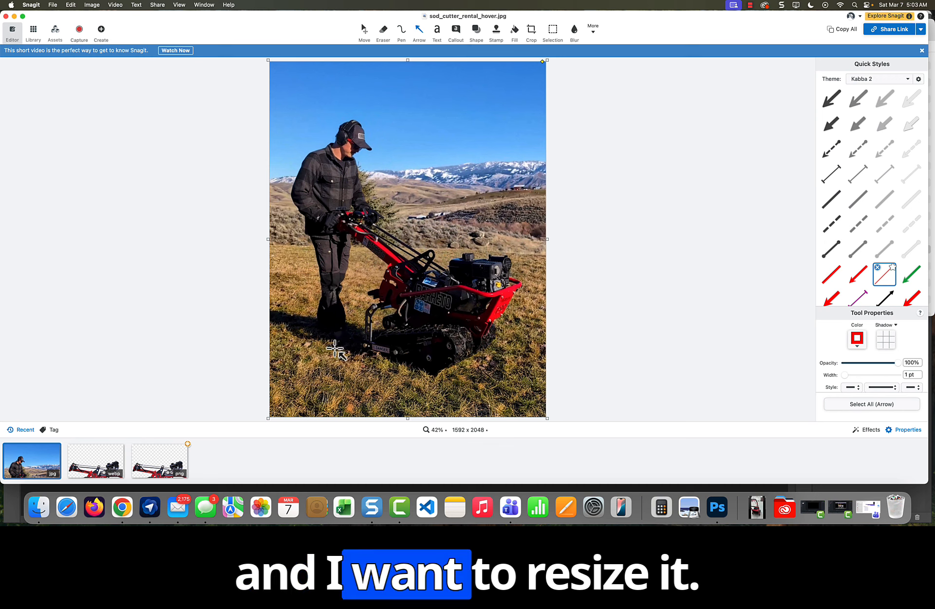
- Resize the hover photo to 650 px wide with its proportions locked
left_click(470, 431)
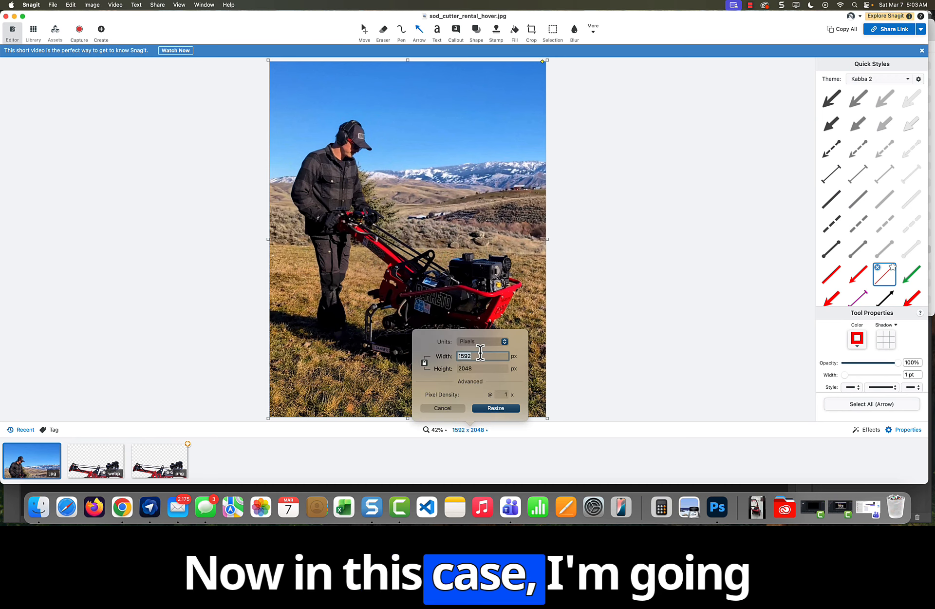
type("650")
key("Return")
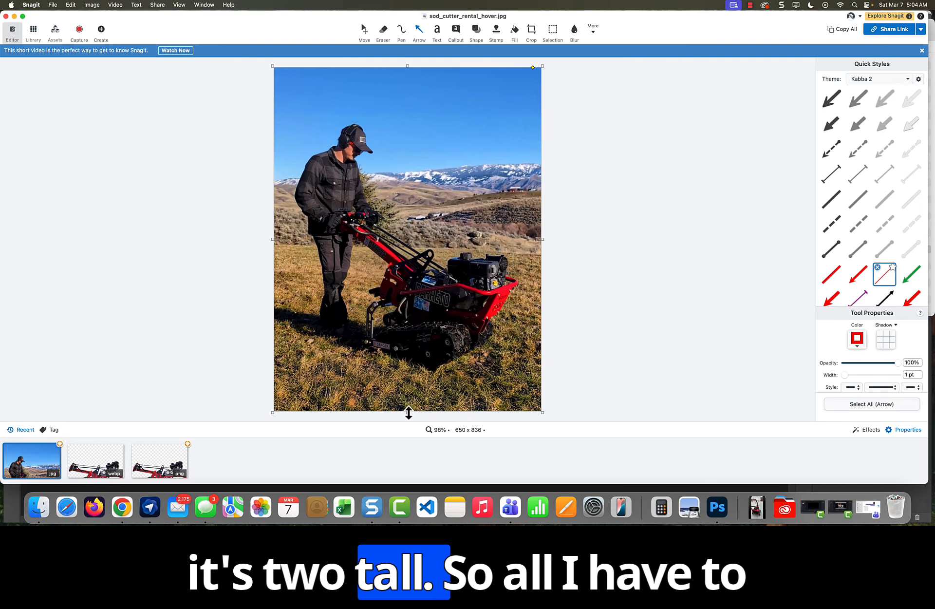
- Trim the hover photo above and below the operator and machine and crop it to a 650 x 650 px square
left_click_drag(408, 413, 410, 384)
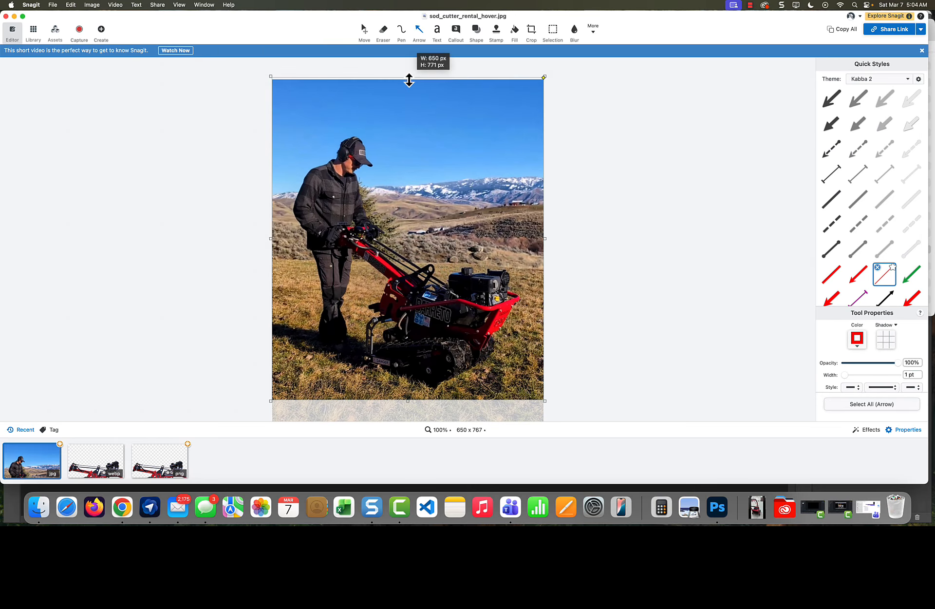
left_click_drag(408, 105, 409, 103)
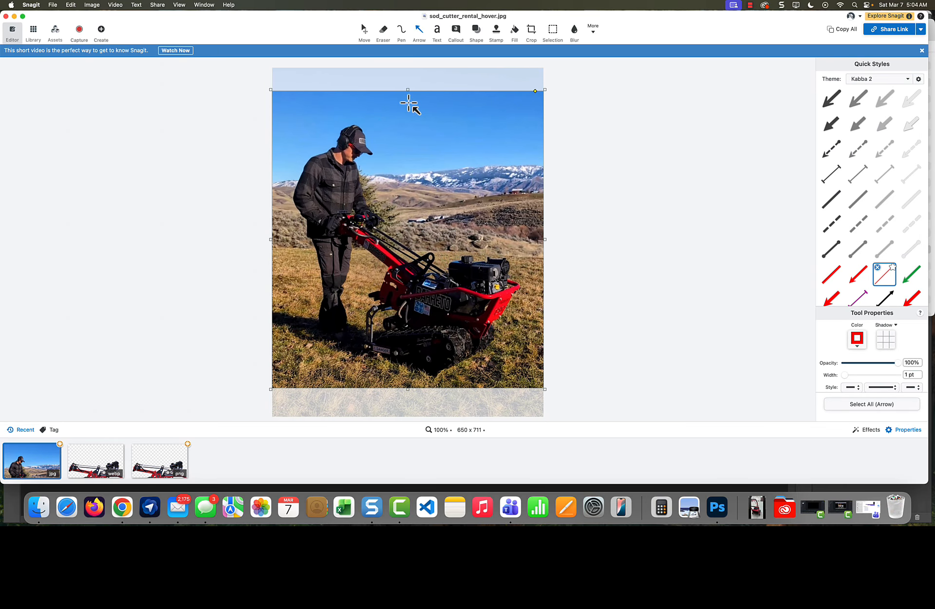
left_click_drag(408, 390, 408, 383)
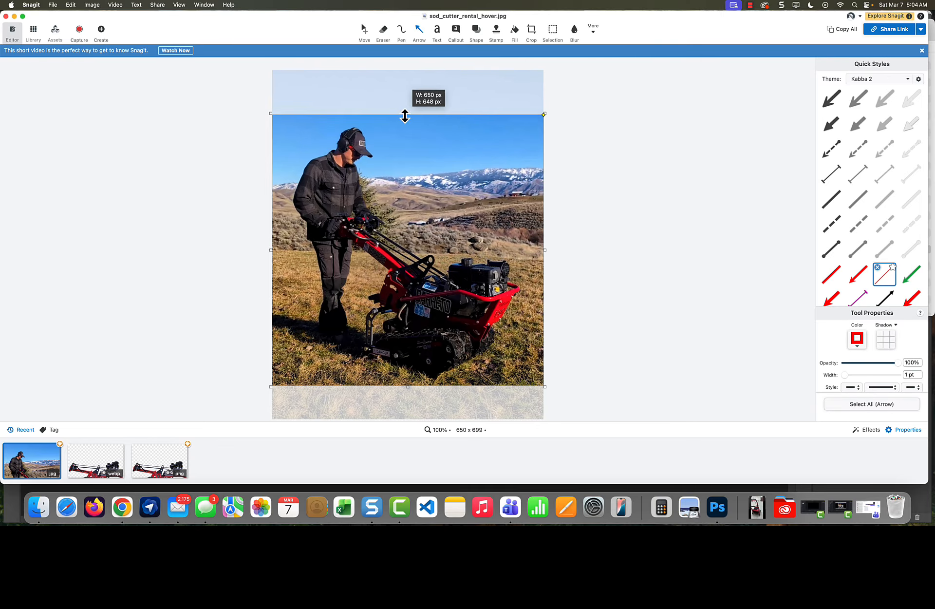
left_click_drag(405, 115, 405, 114)
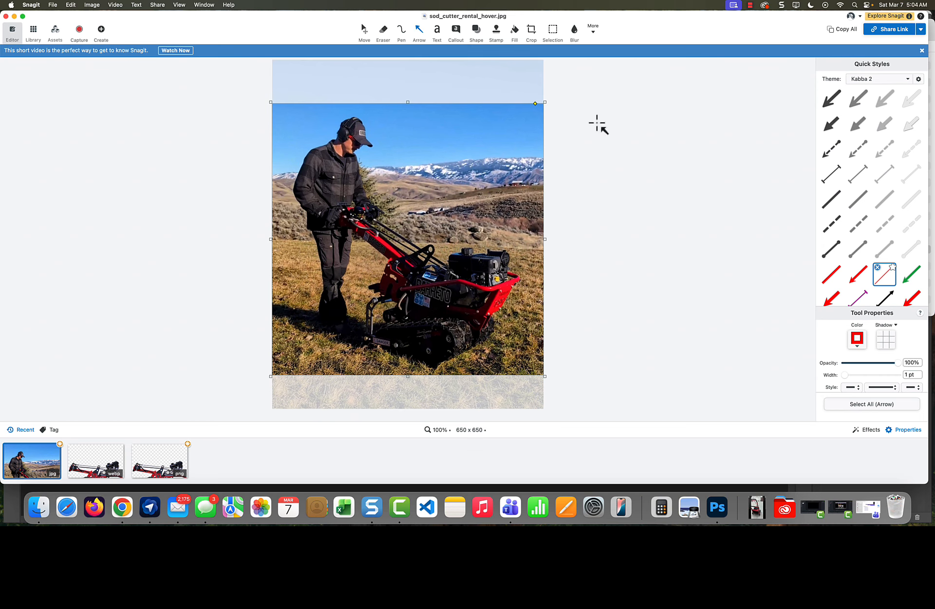
left_click(533, 30)
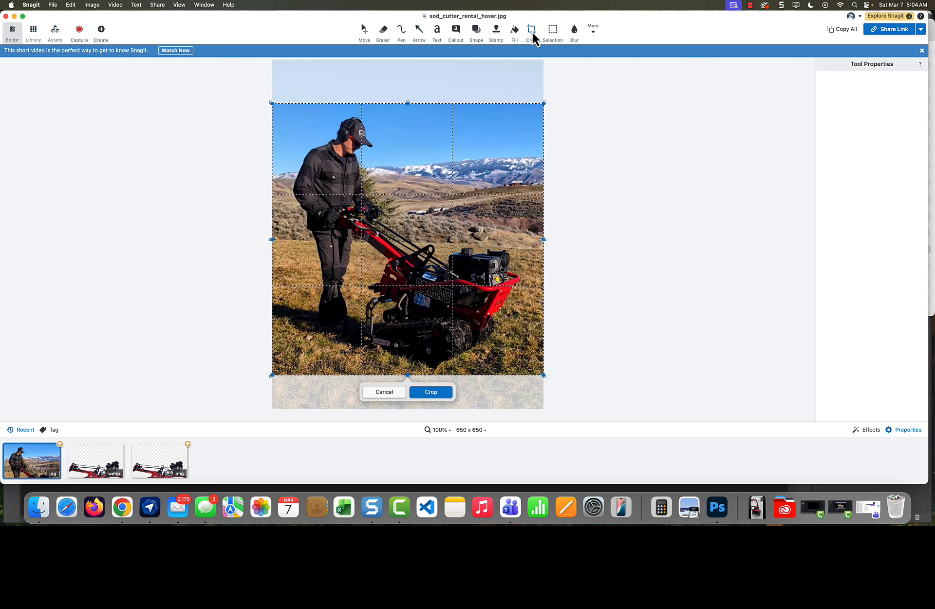
left_click(431, 392)
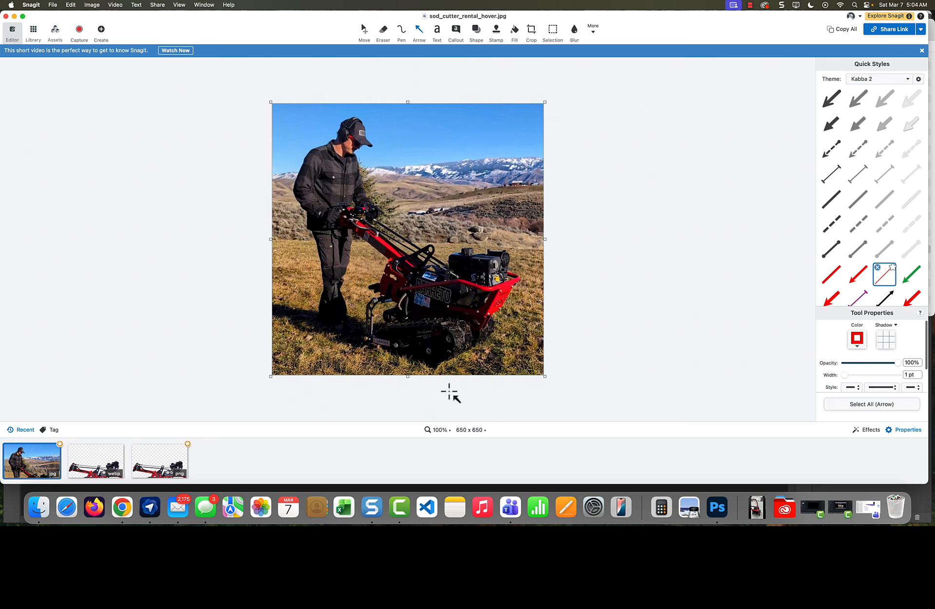
- Save the cropped photo as a WebP file named sod_cutter_rental_hover
left_click(53, 6)
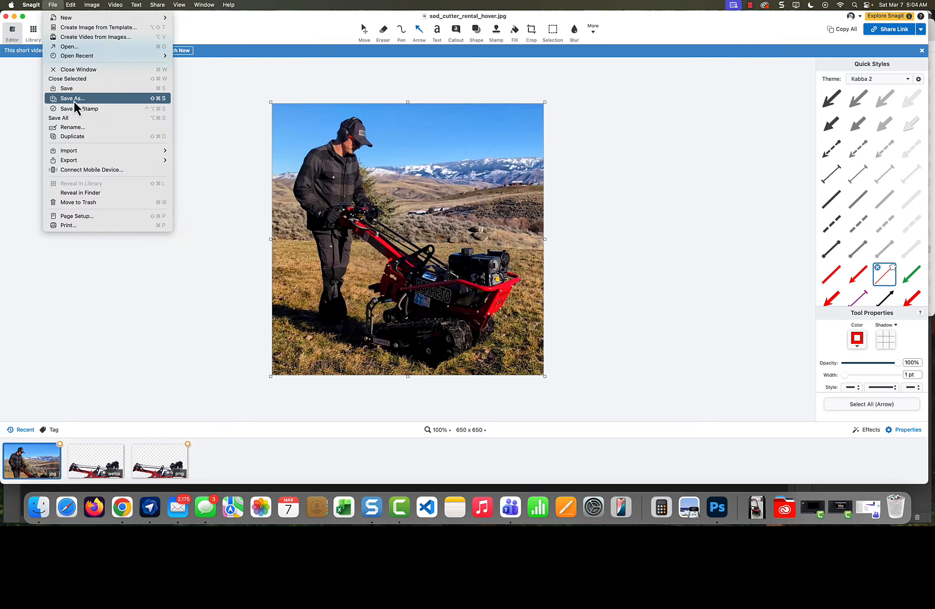
left_click(74, 99)
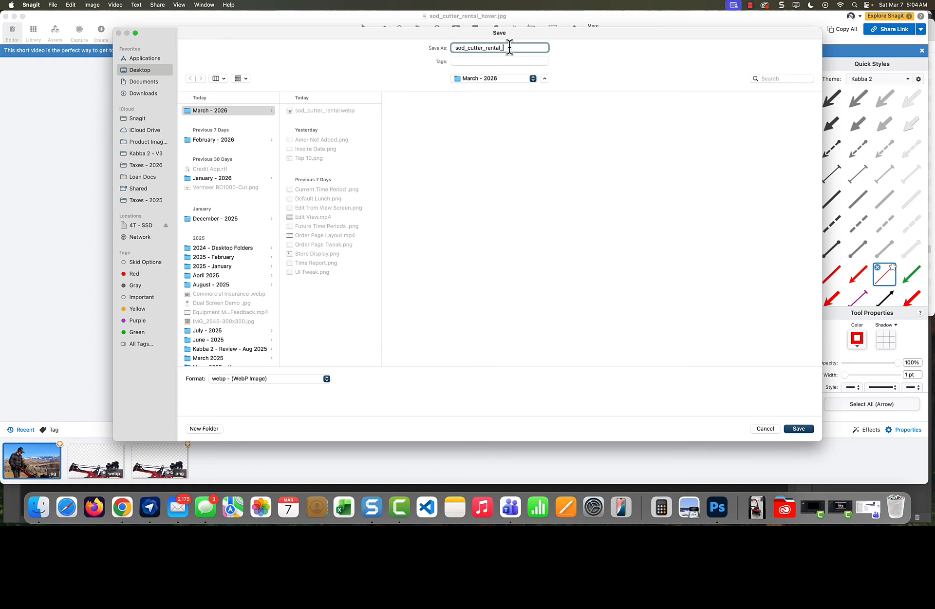
type("H")
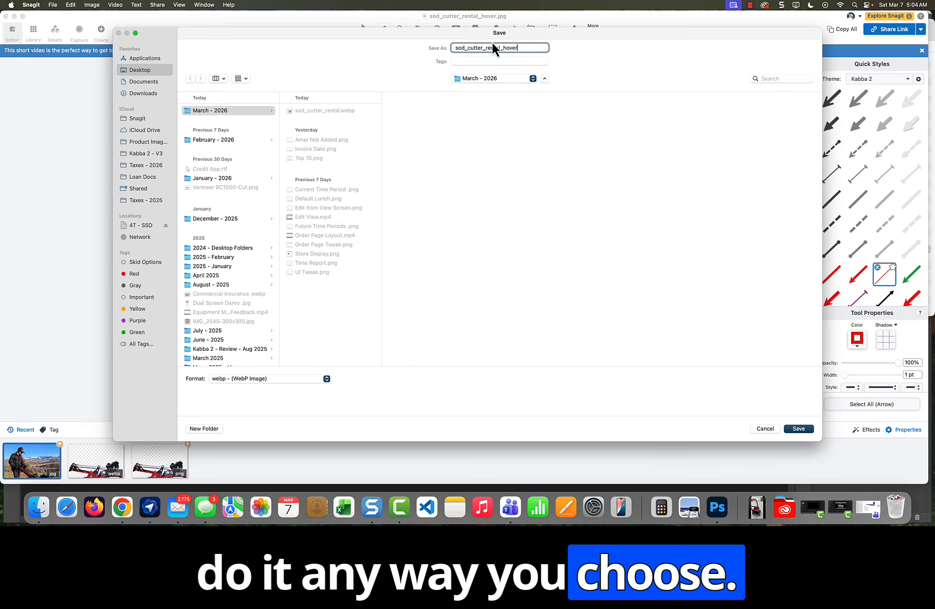
key("Return")
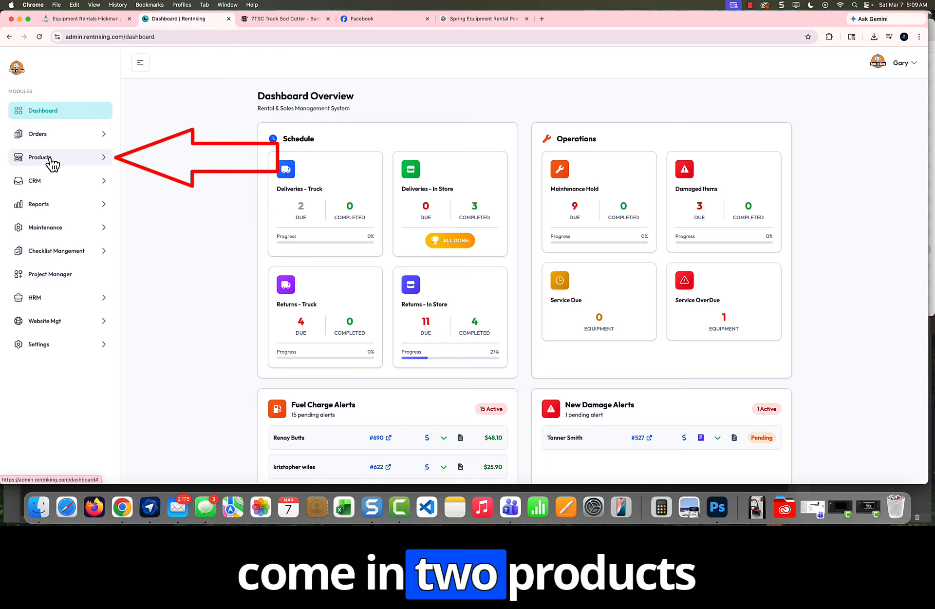
- In the Rentnking admin site in Chrome, start a new product named Sod Cutter with the Rental Configuration type
left_click(51, 159)
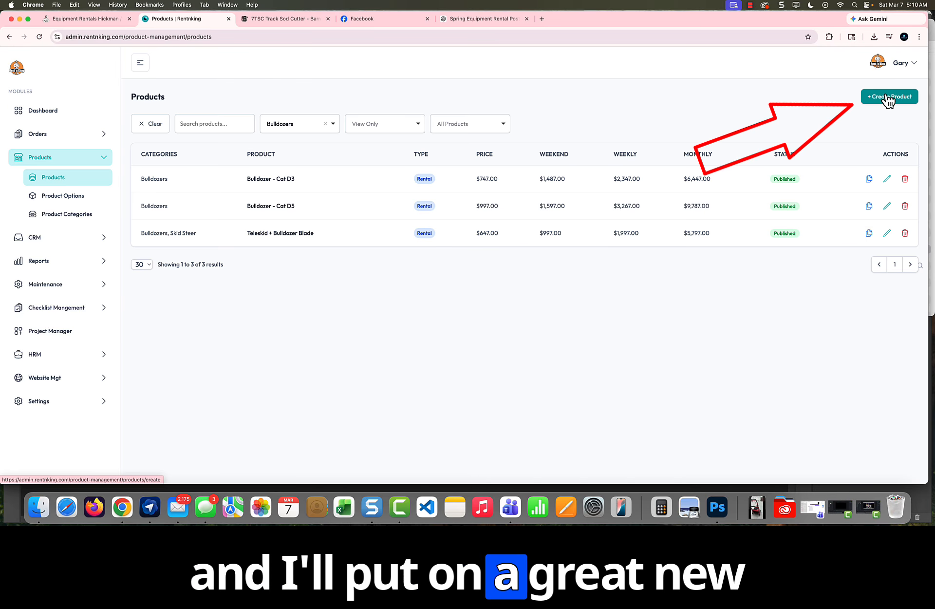
left_click(888, 98)
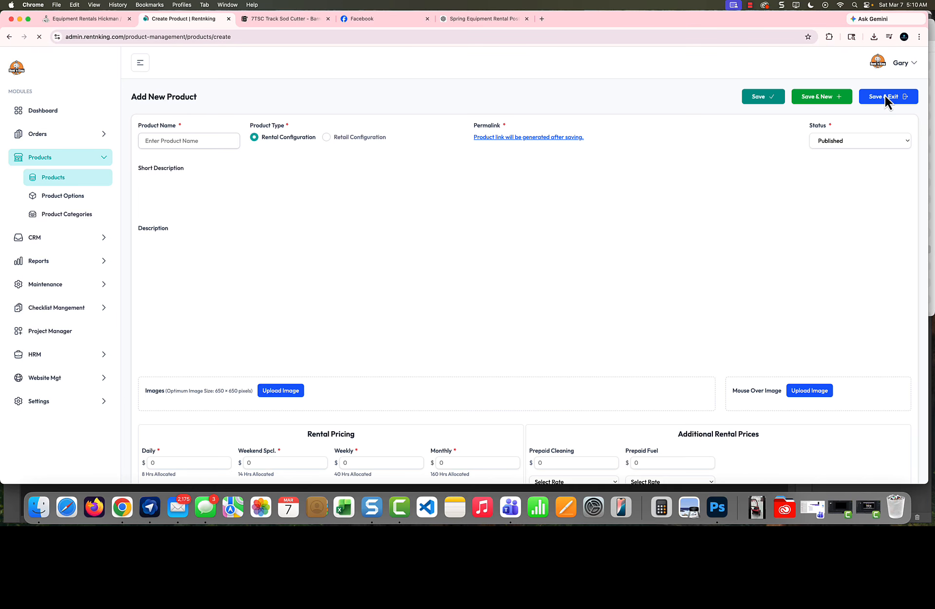
left_click(187, 141)
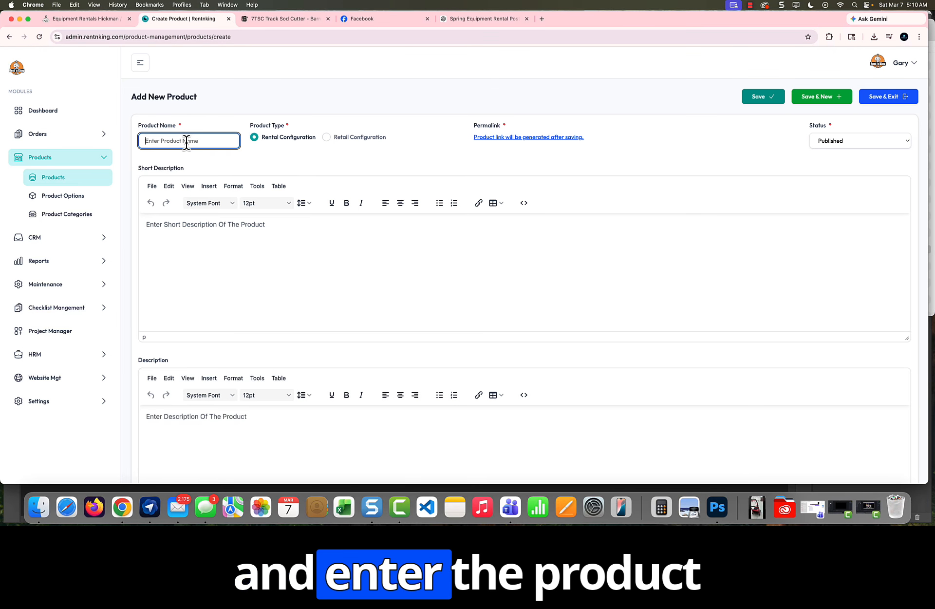
type("Sod")
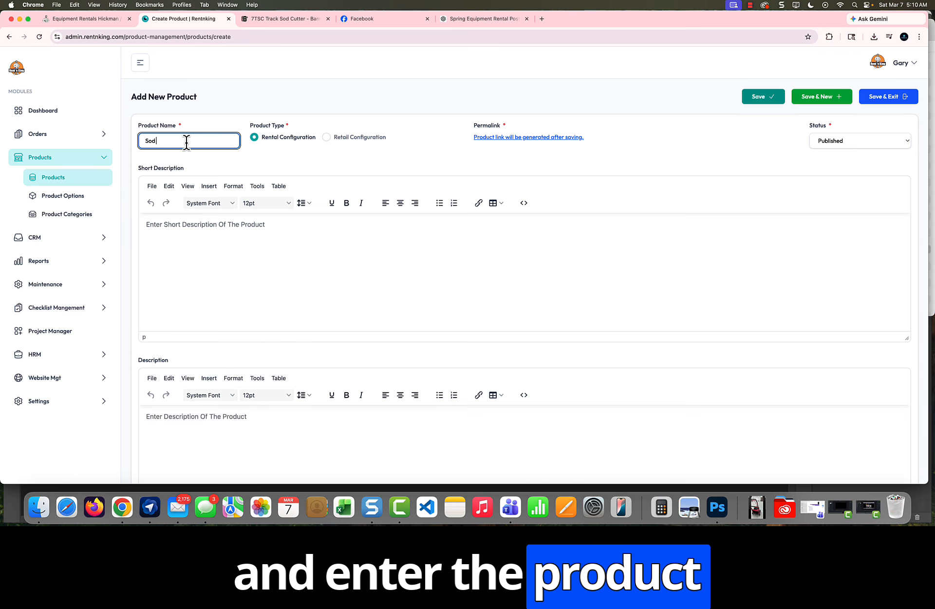
type(" Cutter")
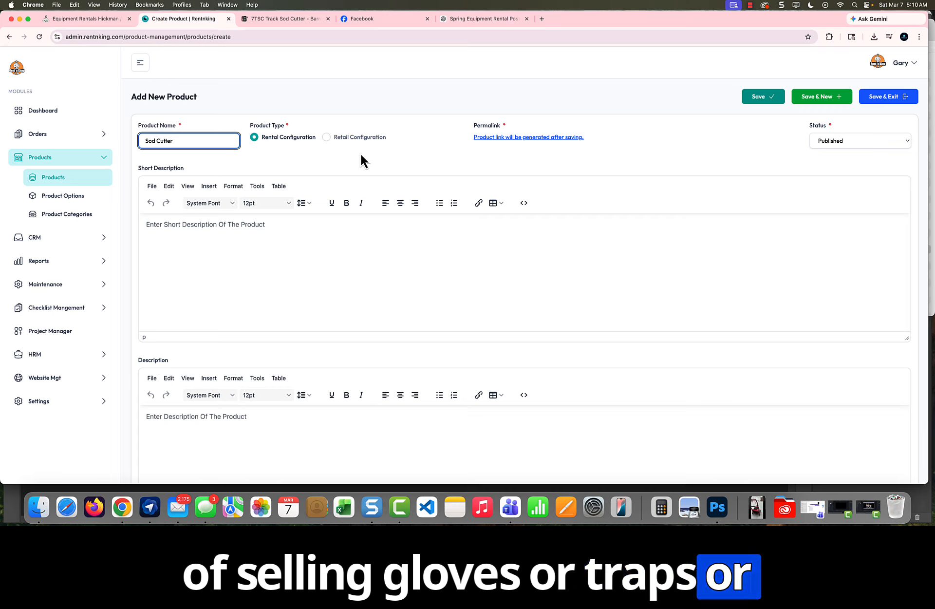
left_click(327, 138)
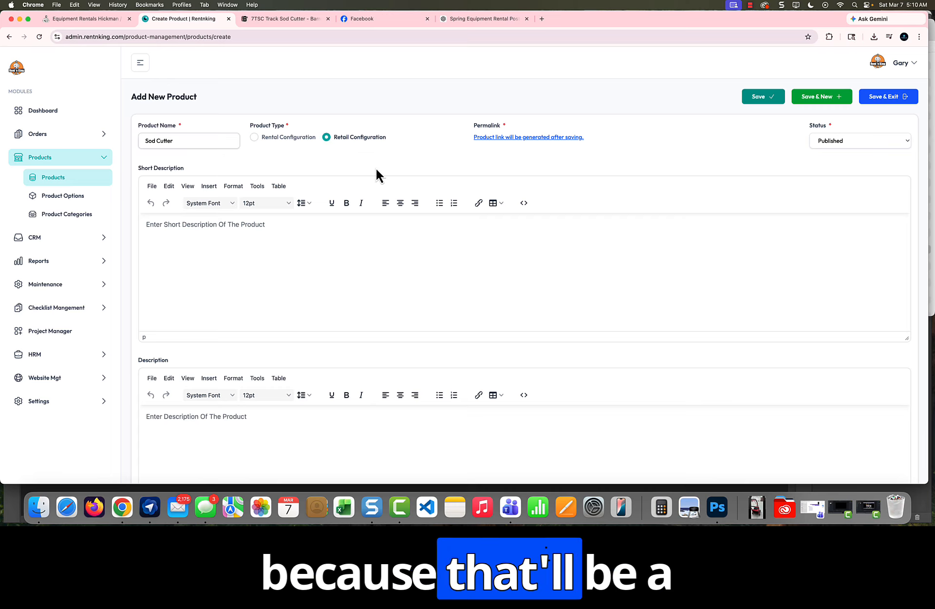
left_click(254, 137)
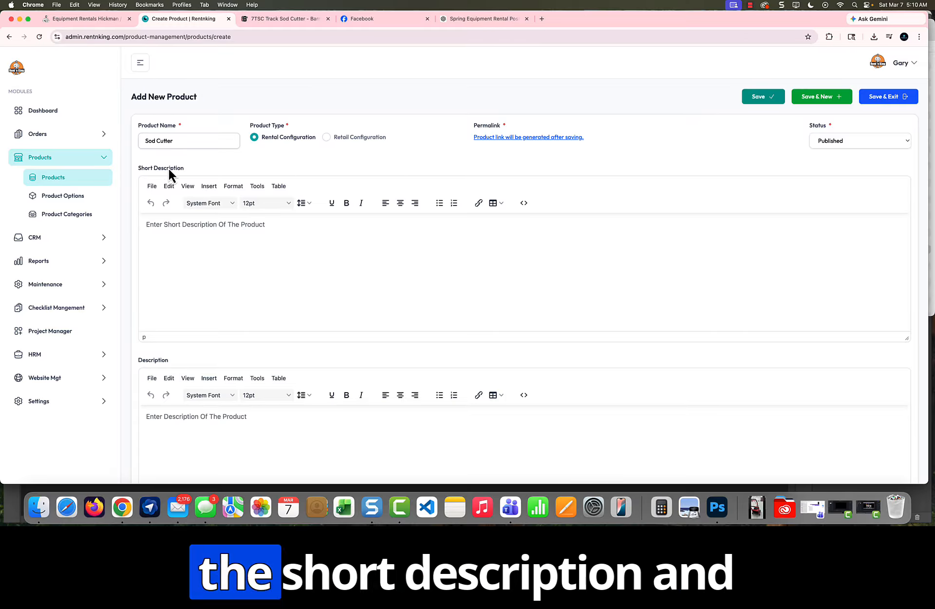
- Upload sod_cutter_rental.webp from the Sod Cutter folder in Product Images / Videos as the main product image
scroll(190, 271, "down", 5)
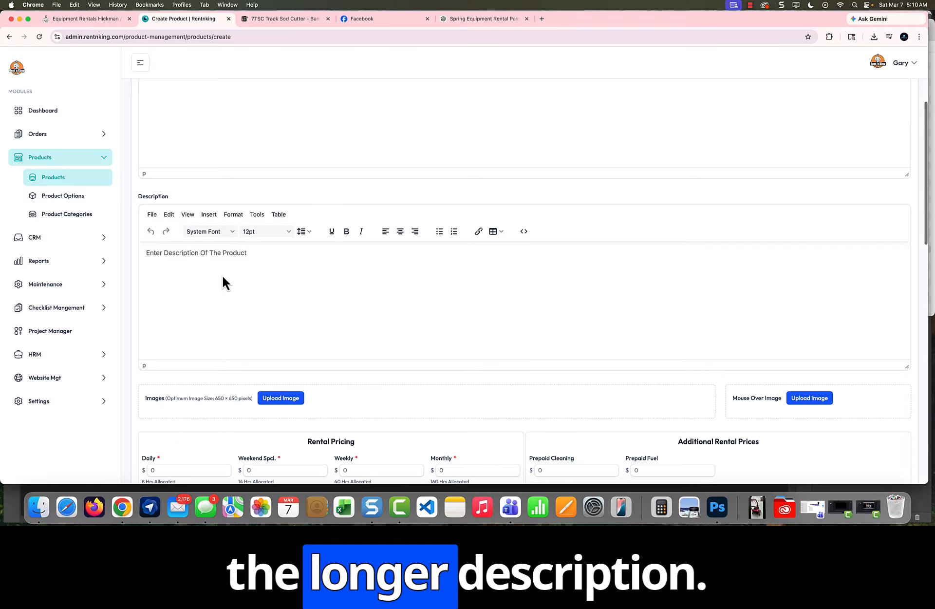
scroll(223, 277, "down", 7)
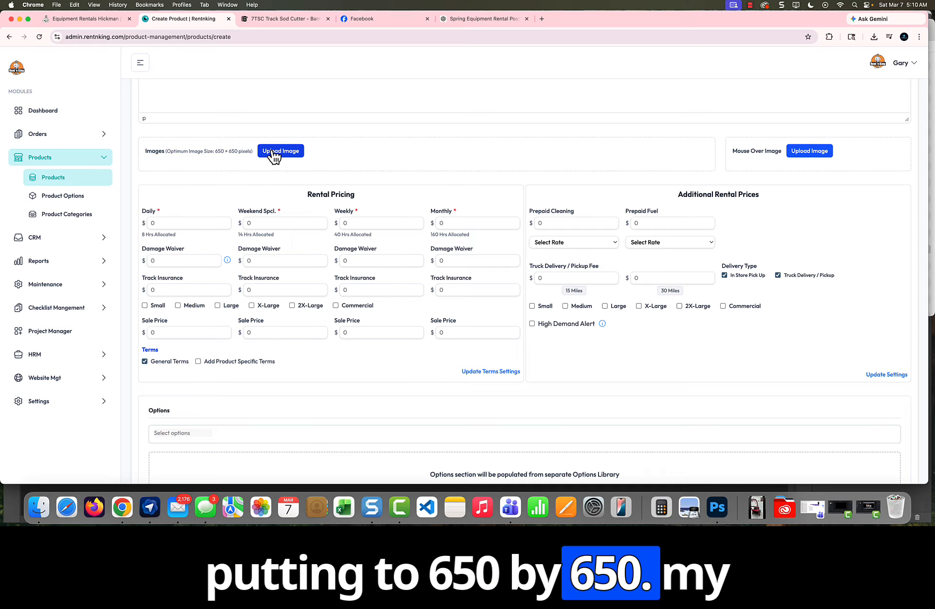
left_click(281, 151)
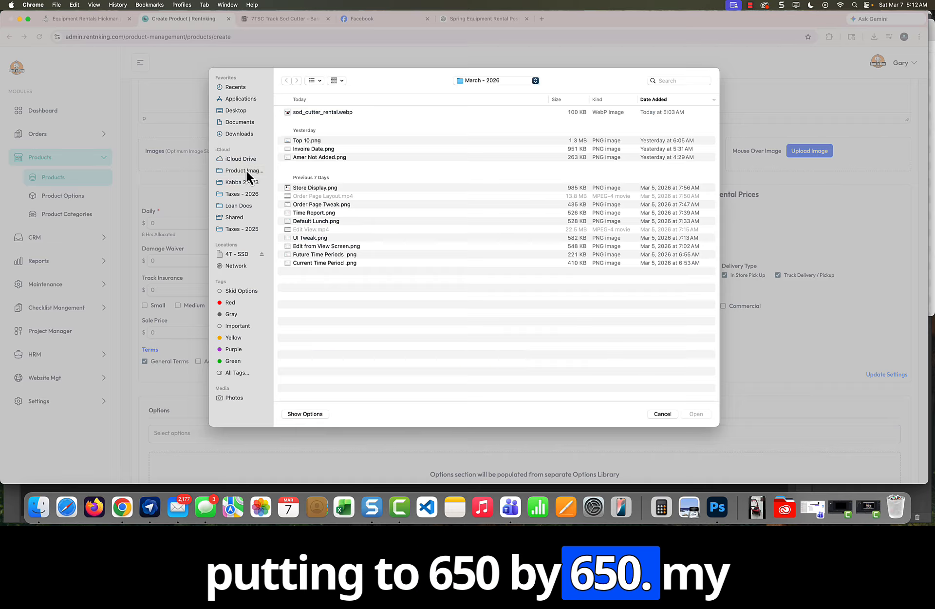
left_click(246, 171)
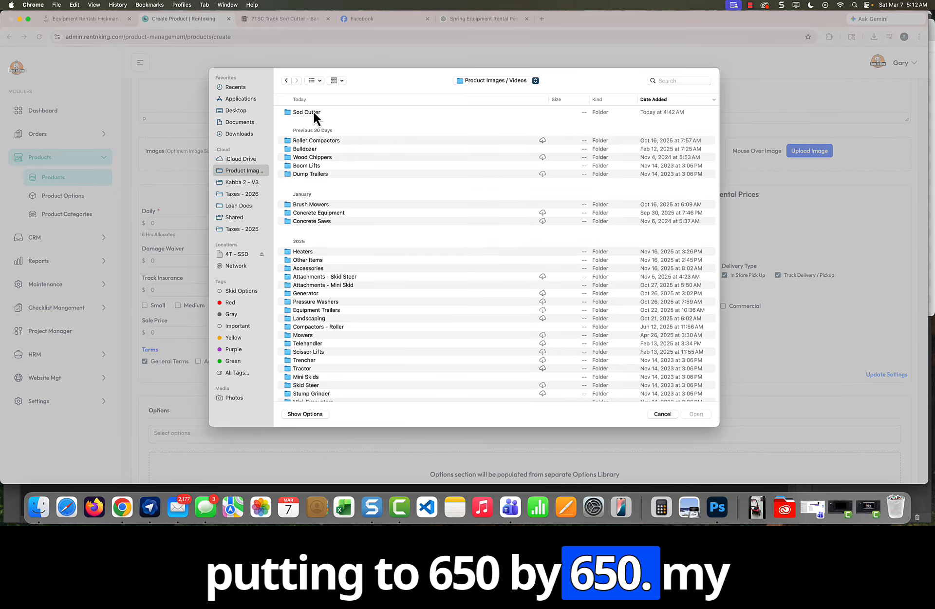
double_click(313, 114)
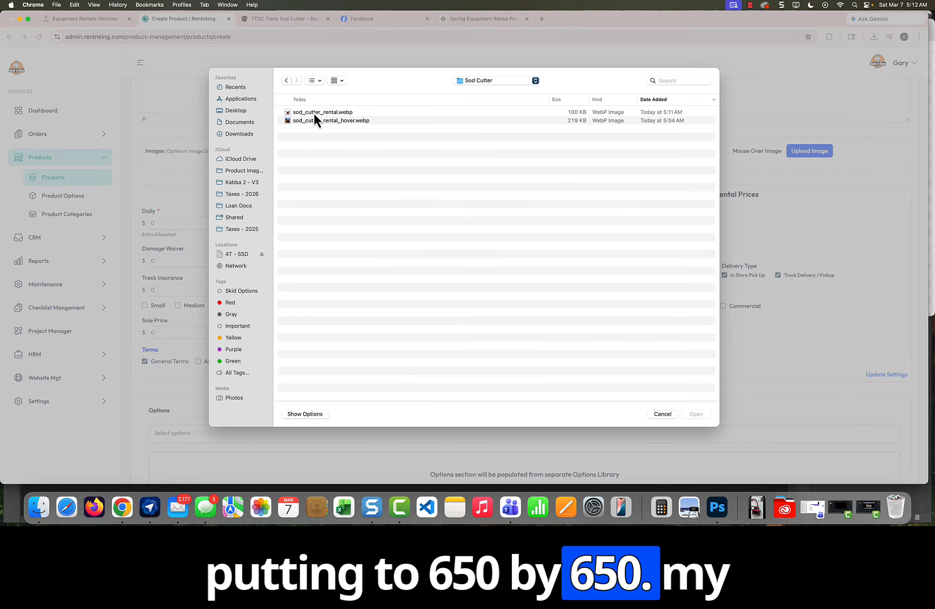
left_click(314, 112)
left_click(691, 413)
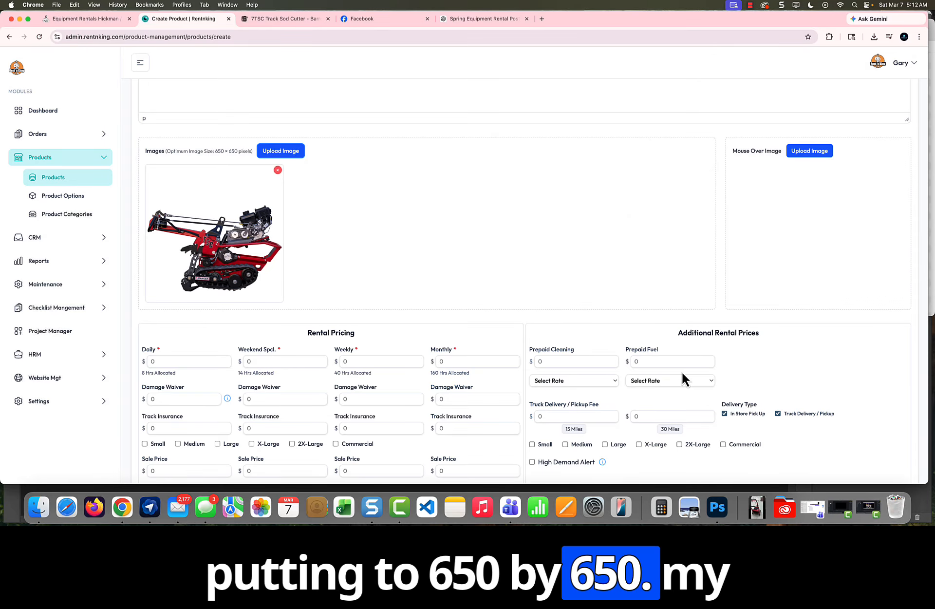
- Upload sod_cutter_rental_hover.webp as the product's mouse over image
left_click(822, 154)
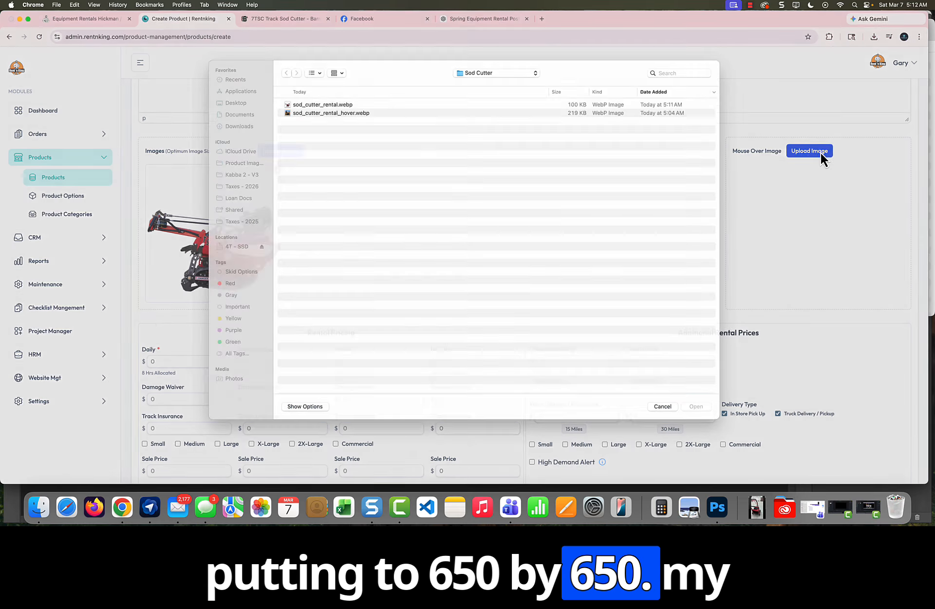
left_click(323, 120)
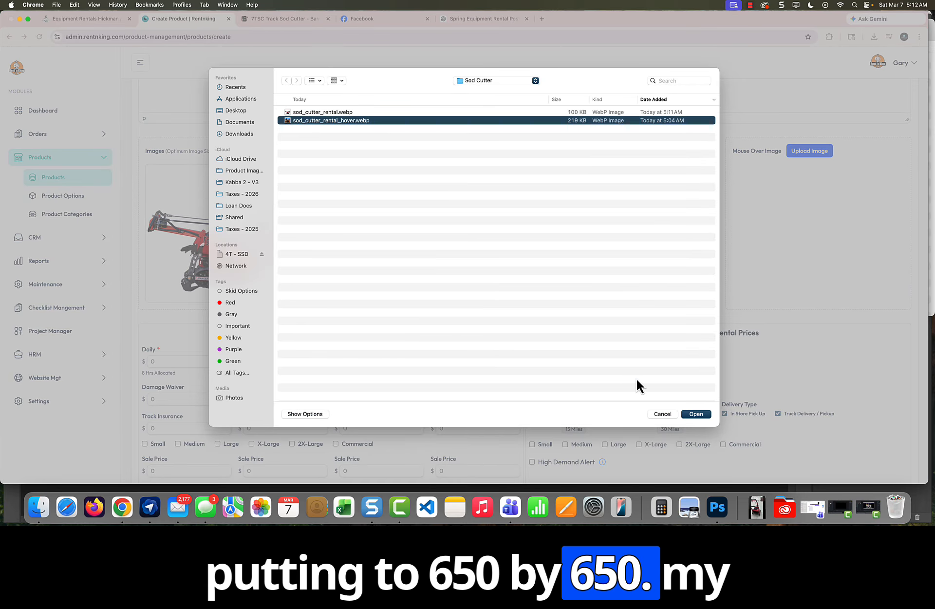
left_click(695, 413)
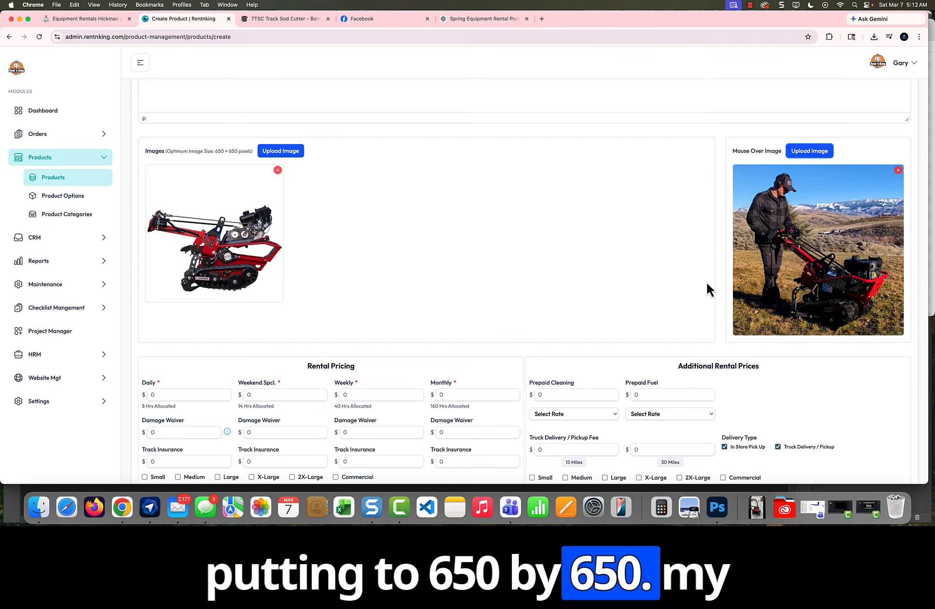
- Set the daily rental price to $134 and select the daily damage waiver amount
scroll(516, 273, "down", 5)
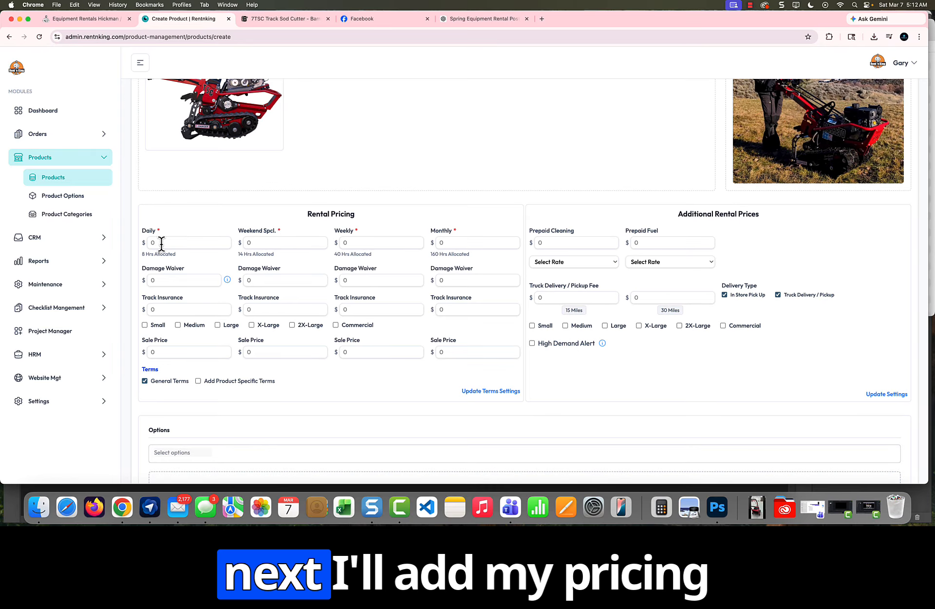
left_click(162, 242)
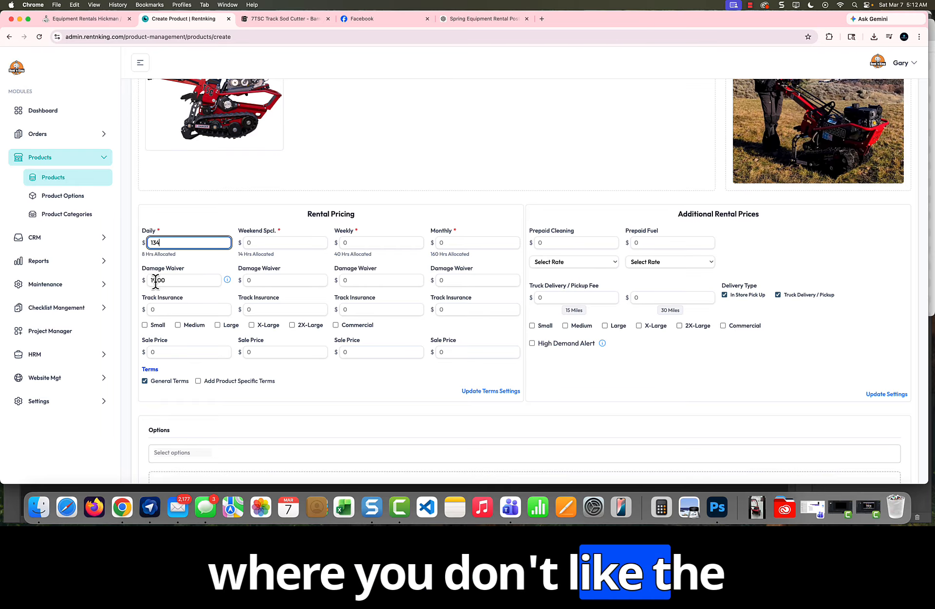
left_click_drag(168, 280, 142, 287)
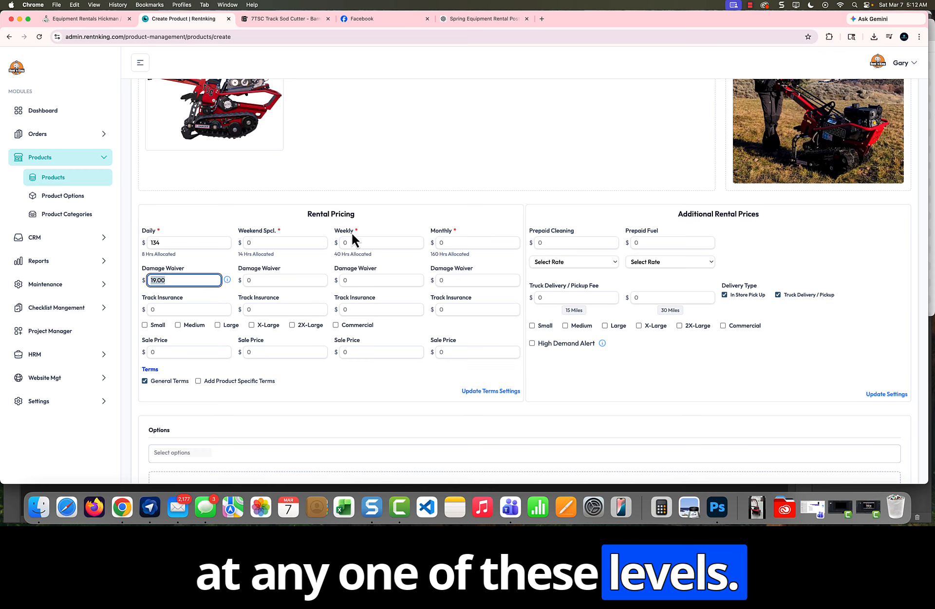
- Set the weekend special price to $217, weekly to $447 and monthly to $1347, and apply the Small track insurance rates
left_click(283, 242)
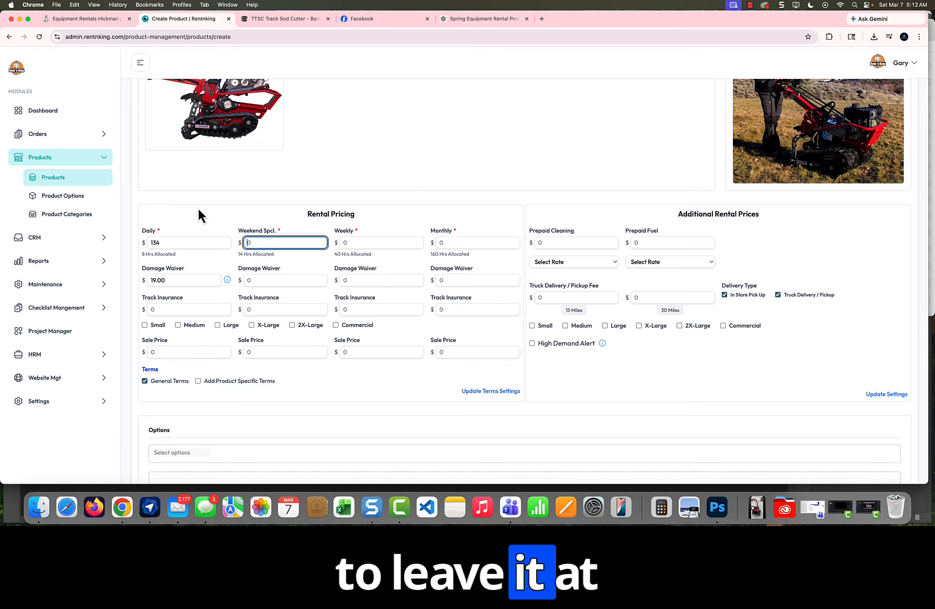
type("217")
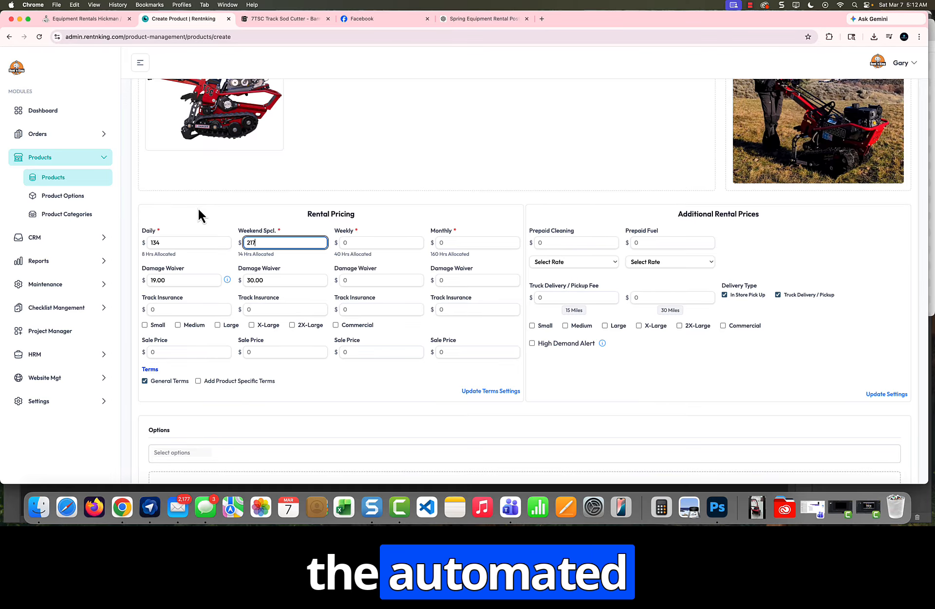
key("Tab")
type("4")
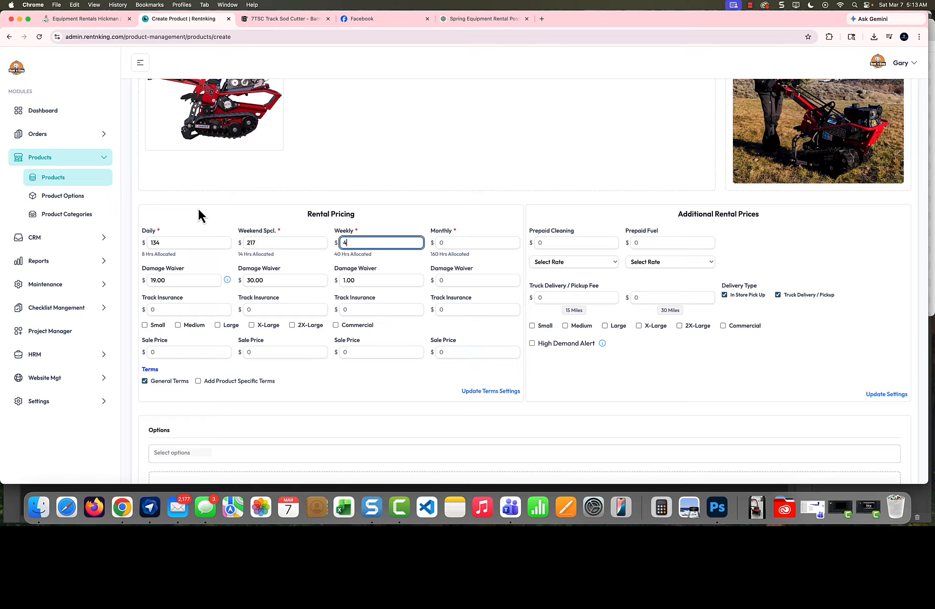
type("47")
key("Tab")
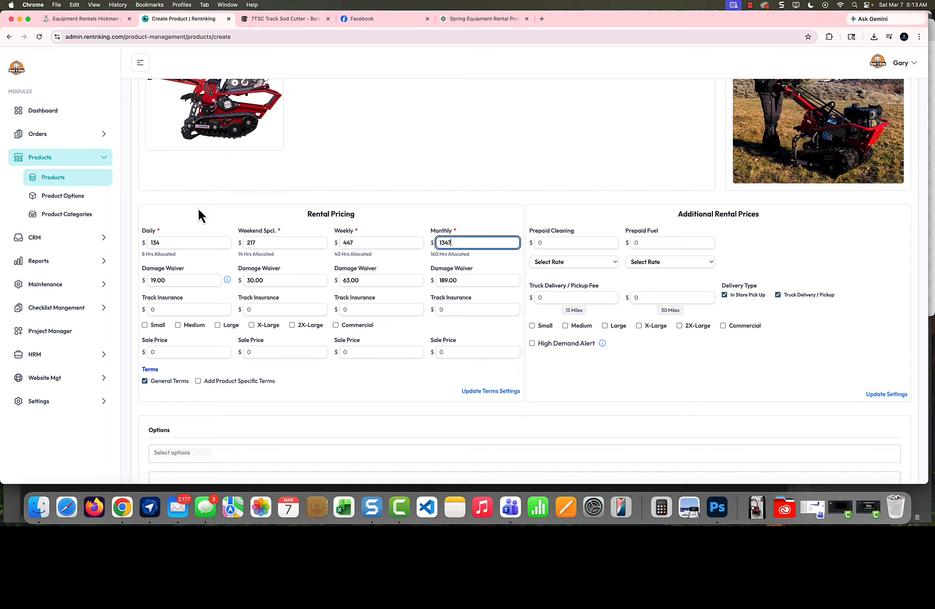
key("Tab")
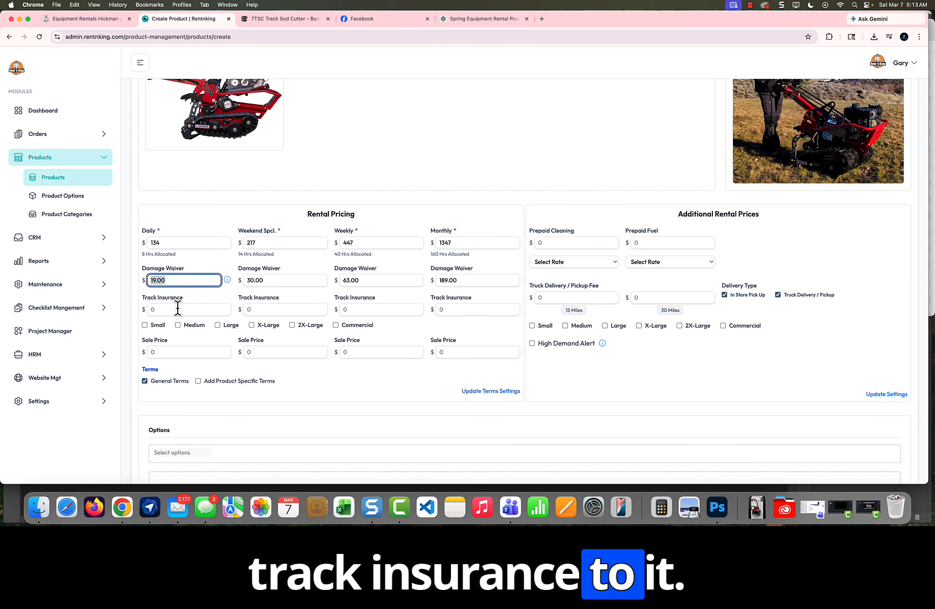
left_click(144, 324)
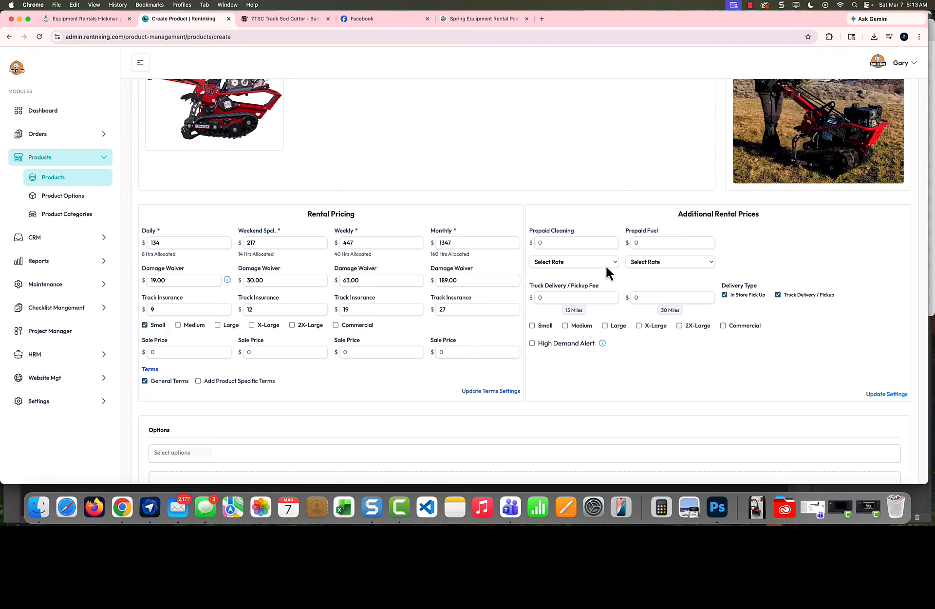
- Set the prepaid cleaning rate to Moderate: Trencher - 29
left_click(563, 262)
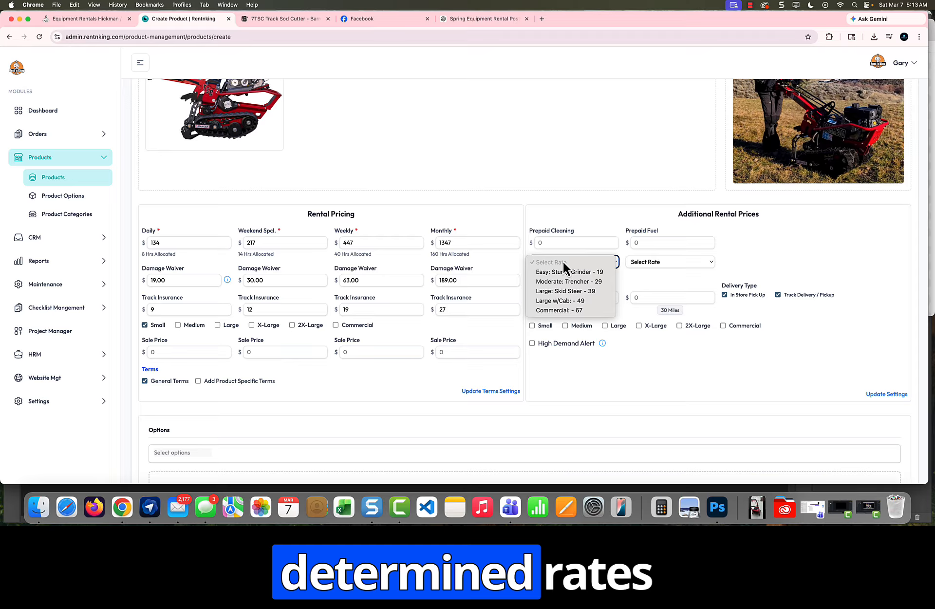
left_click(563, 272)
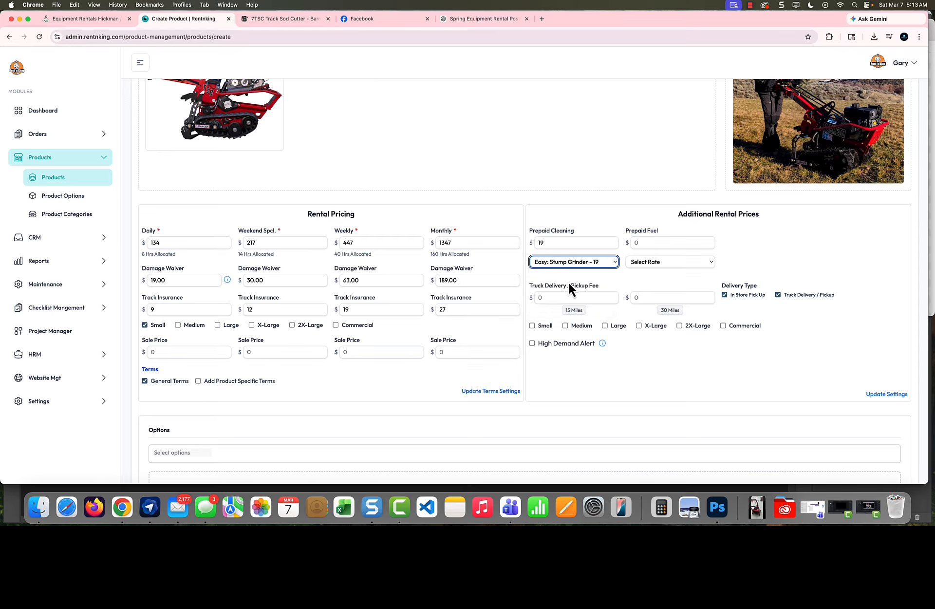
left_click(604, 268)
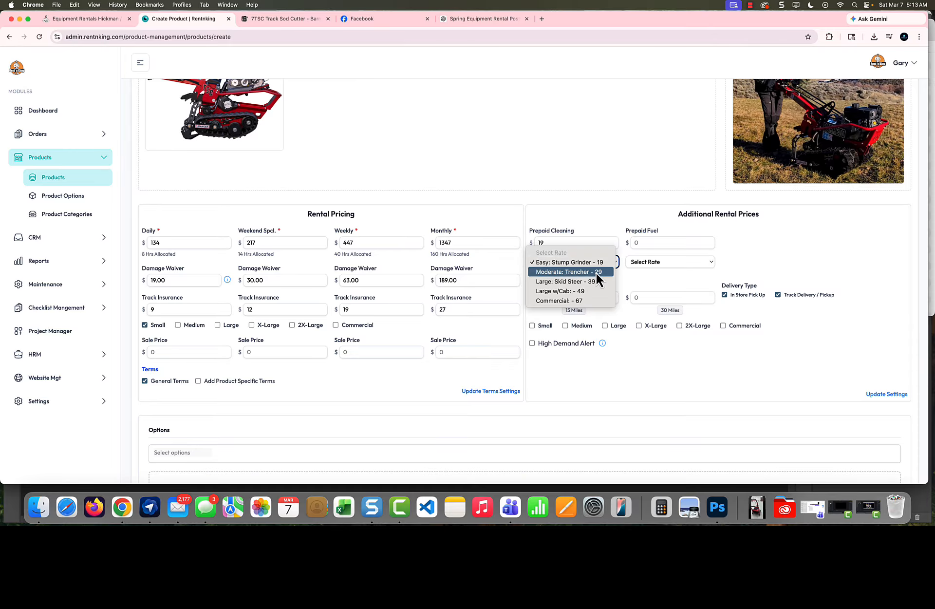
left_click(597, 274)
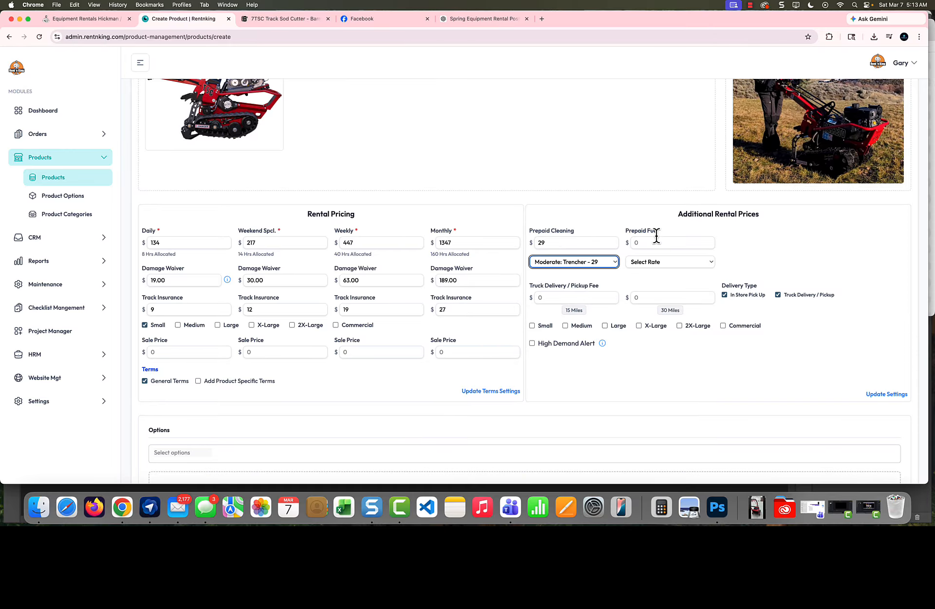
- Set the prepaid fuel rate to Gas: Small: 2 Gallons - 6 and apply the Small truck delivery / pickup fees
left_click(661, 263)
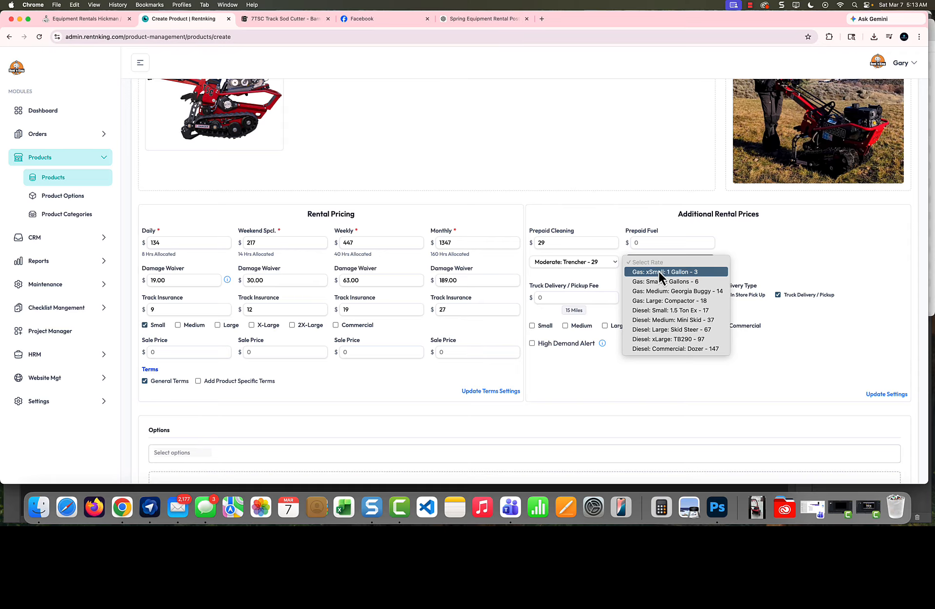
left_click(655, 281)
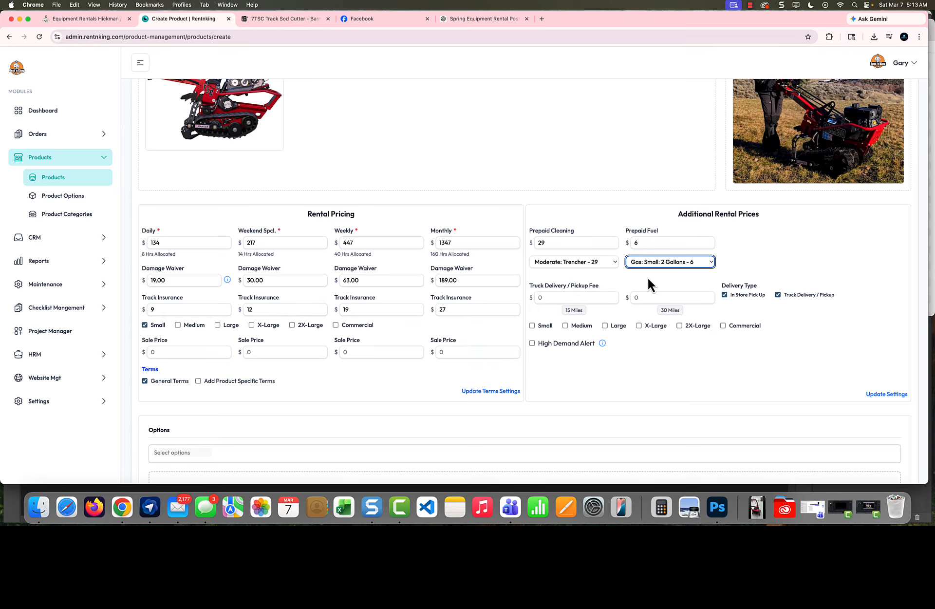
left_click(532, 325)
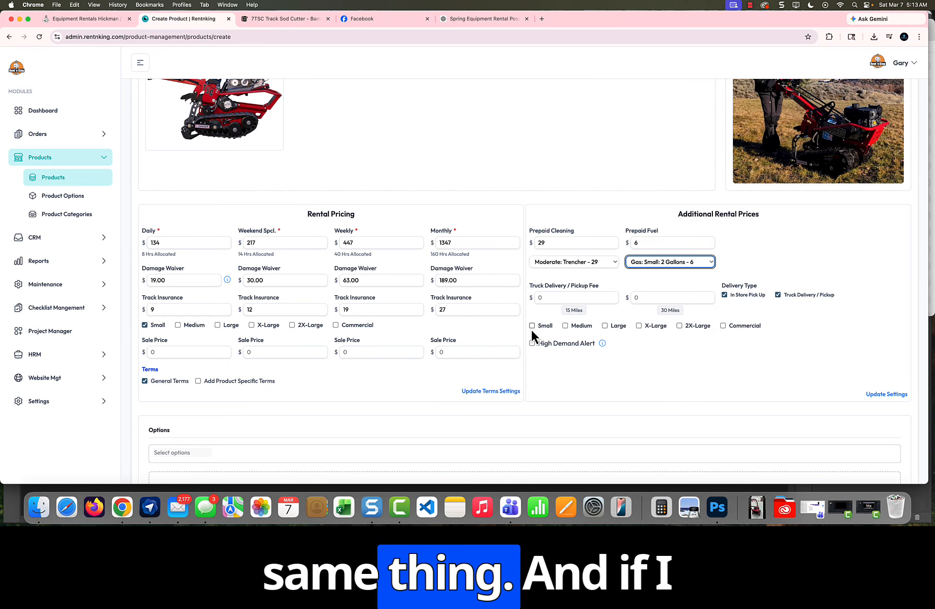
- Assign the sod cutter to the Landscaping category and save the product
scroll(532, 326, "down", 2)
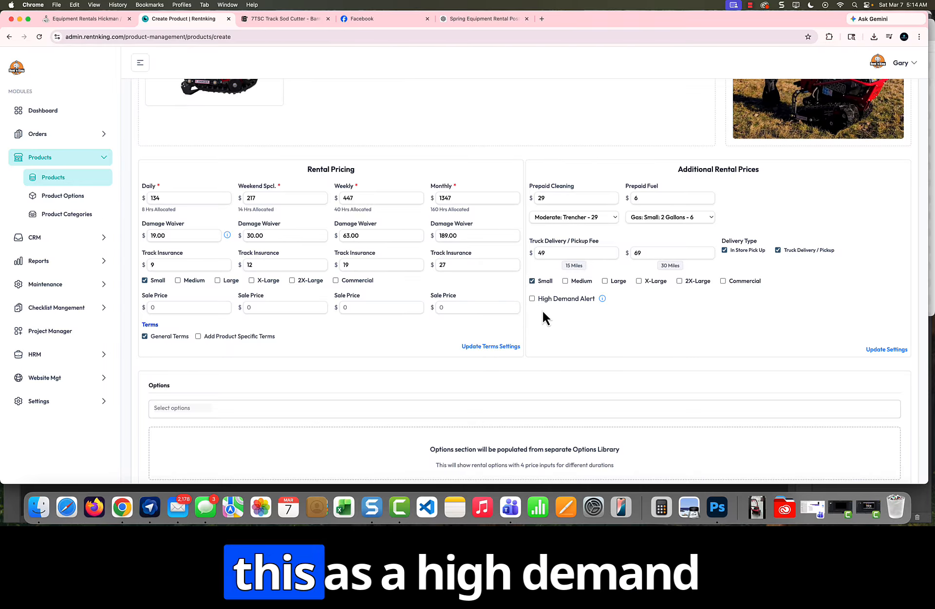
scroll(548, 327, "down", 5)
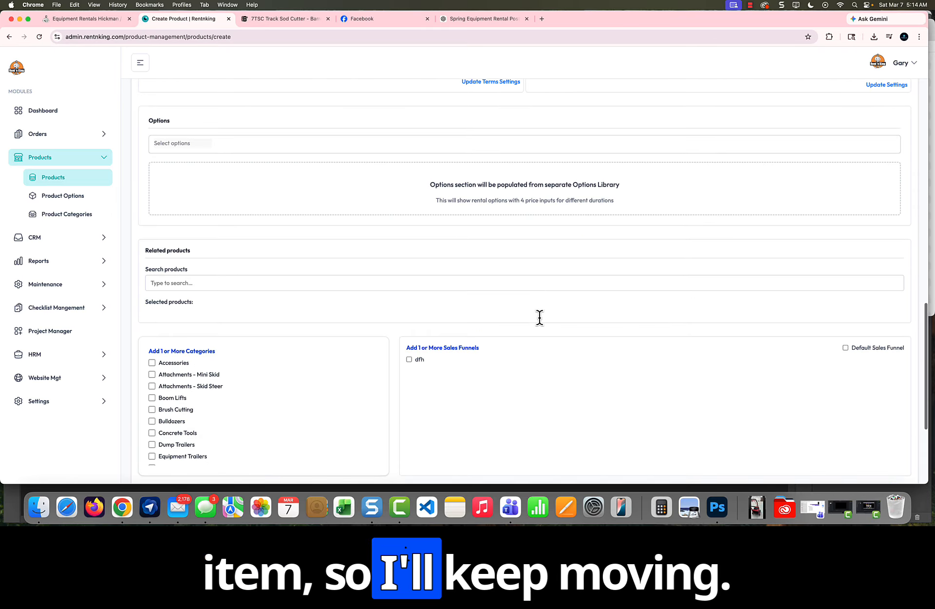
scroll(539, 317, "down", 1)
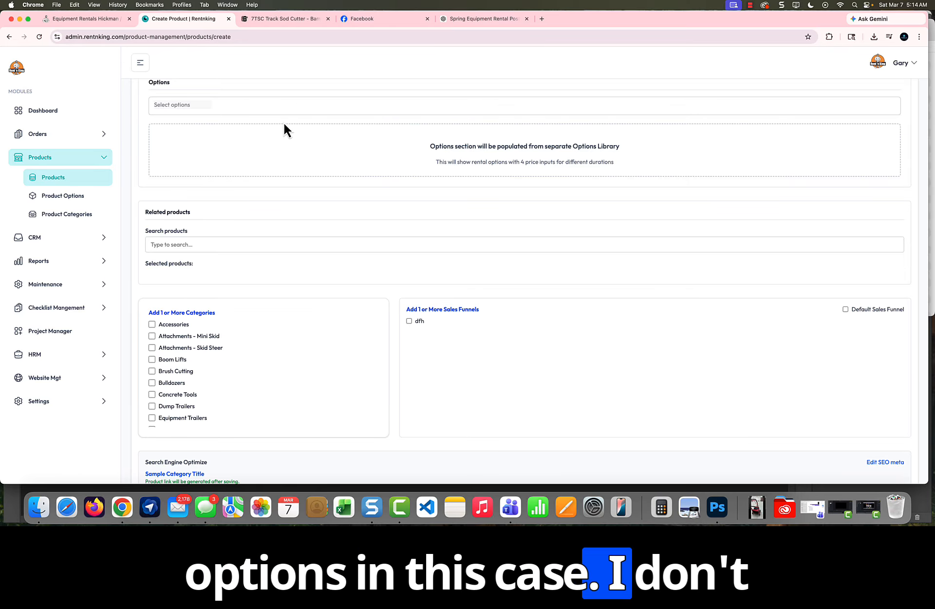
scroll(280, 137, "down", 1)
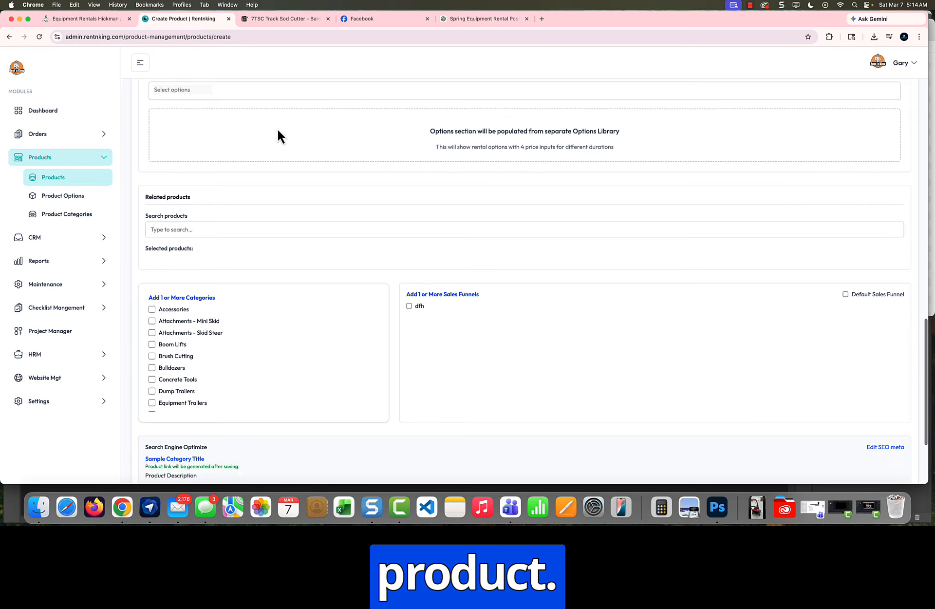
scroll(276, 128, "down", 5)
scroll(249, 199, "down", 4)
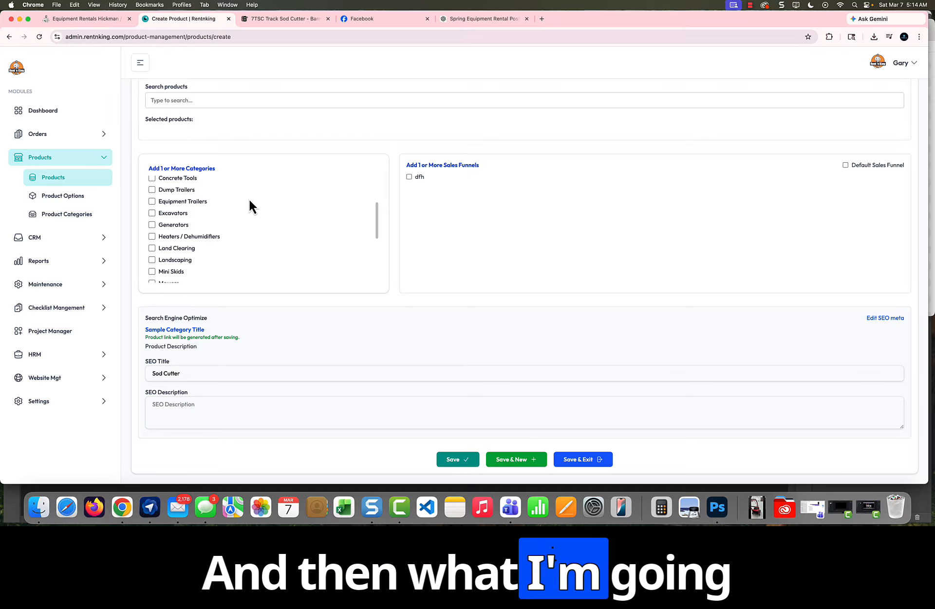
scroll(250, 199, "down", 2)
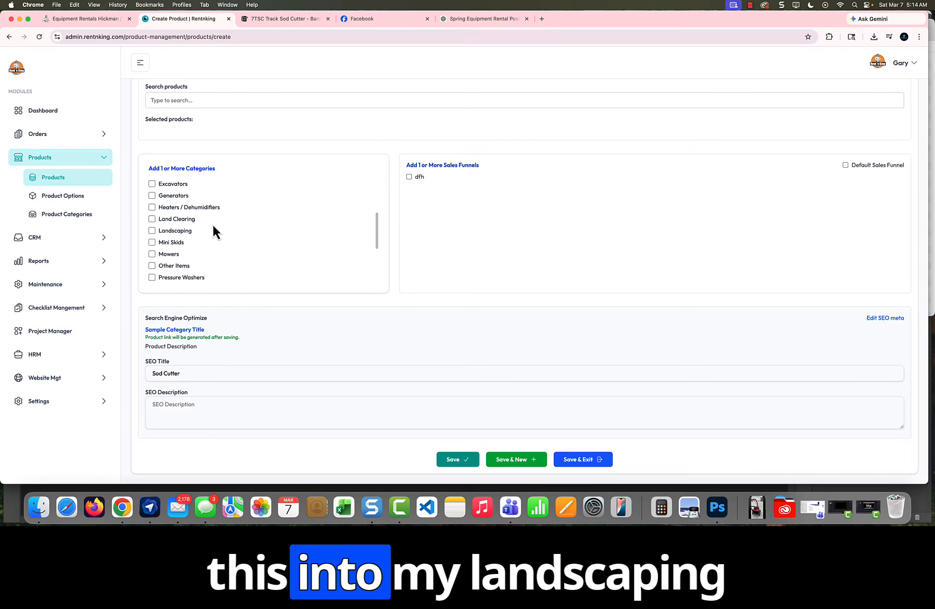
left_click(151, 231)
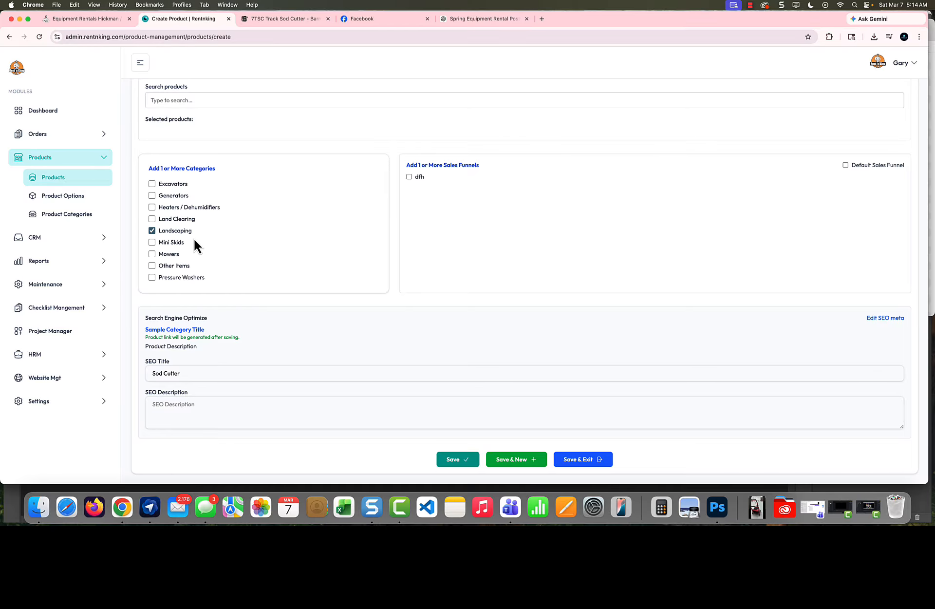
scroll(174, 241, "up", 4)
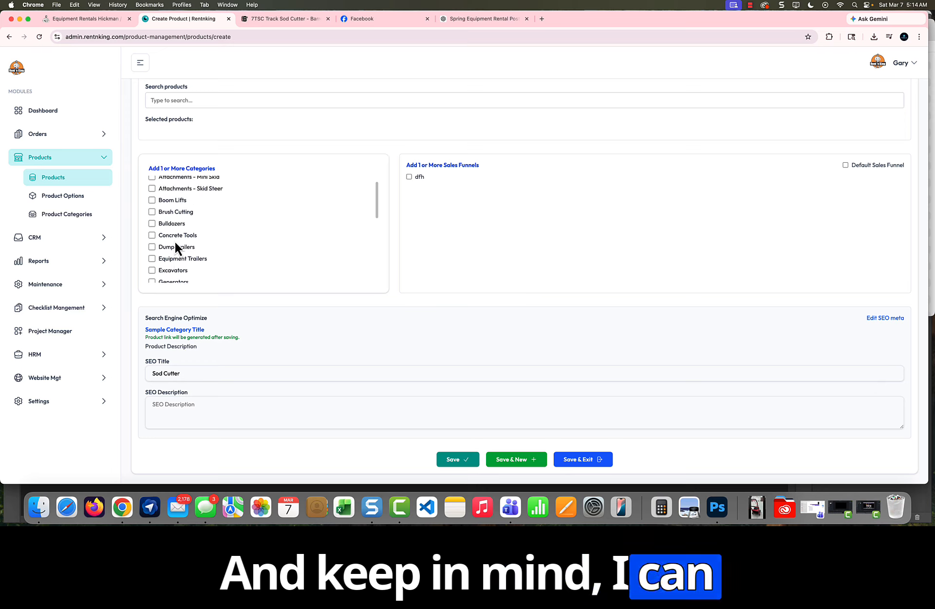
scroll(175, 240, "down", 4)
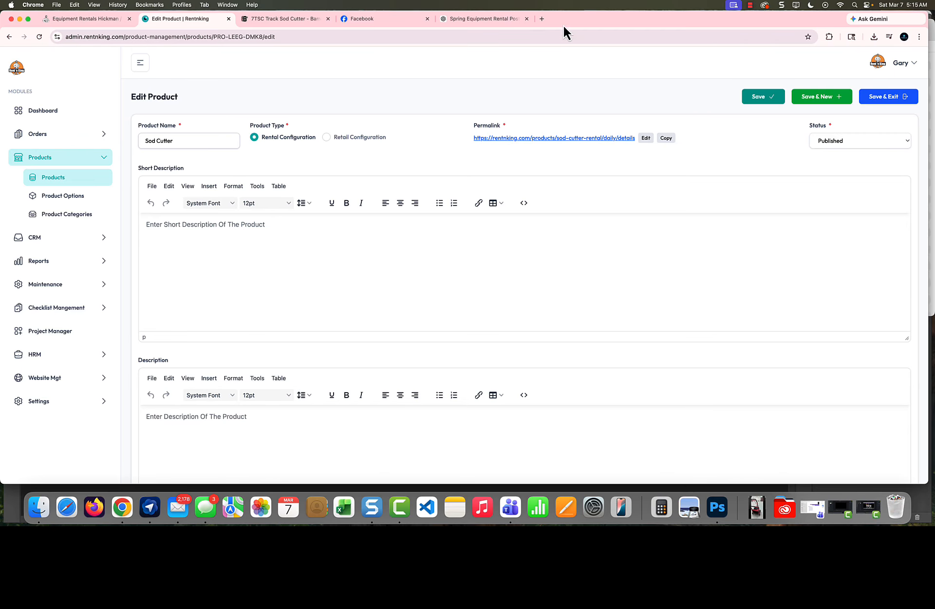
- Open the public Rent 'n King site in a new tab and view the Sod Cutter product page
left_click(541, 19)
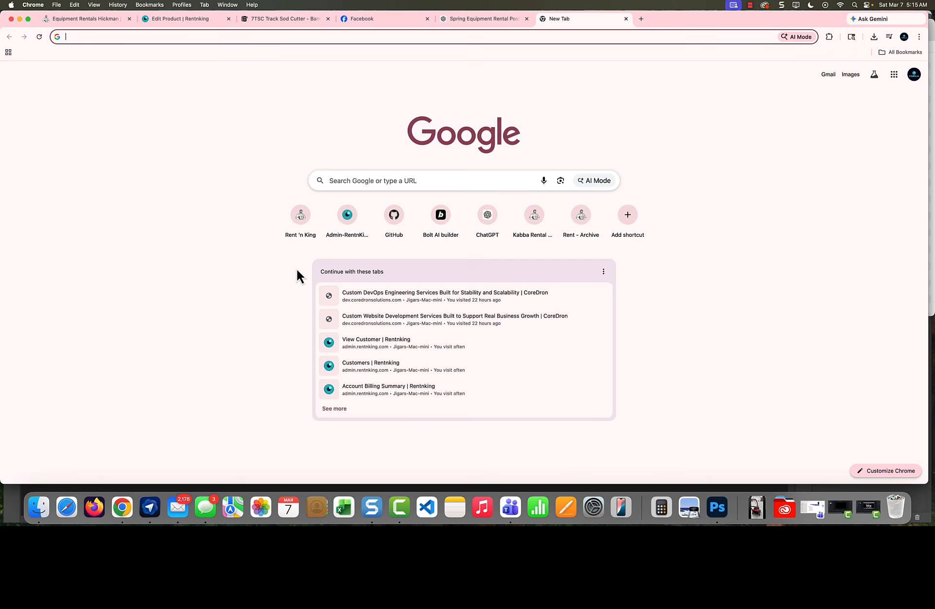
left_click(301, 214)
scroll(367, 298, "down", 3)
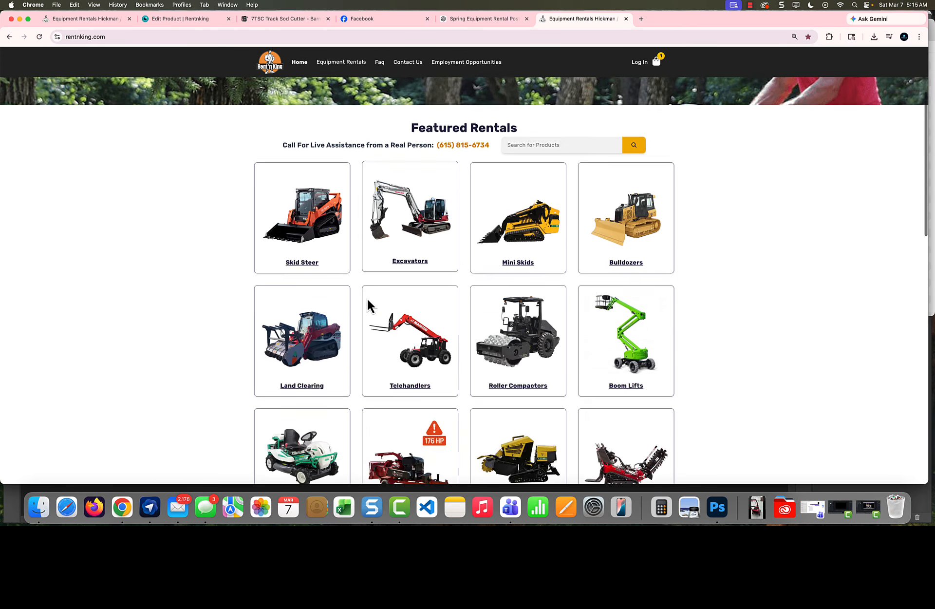
scroll(367, 298, "down", 7)
left_click(319, 261)
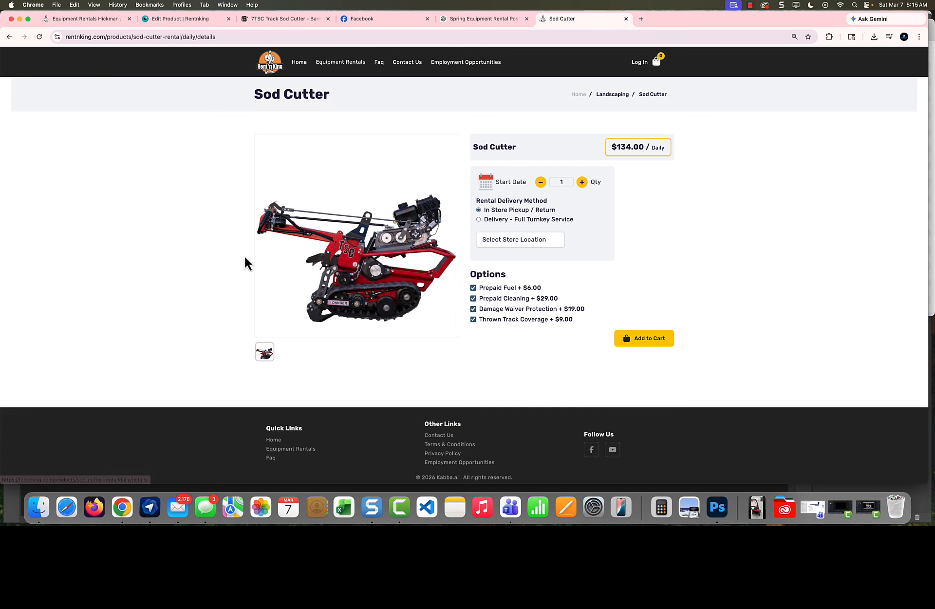
scroll(516, 258, "down", 1)
scroll(653, 241, "up", 1)
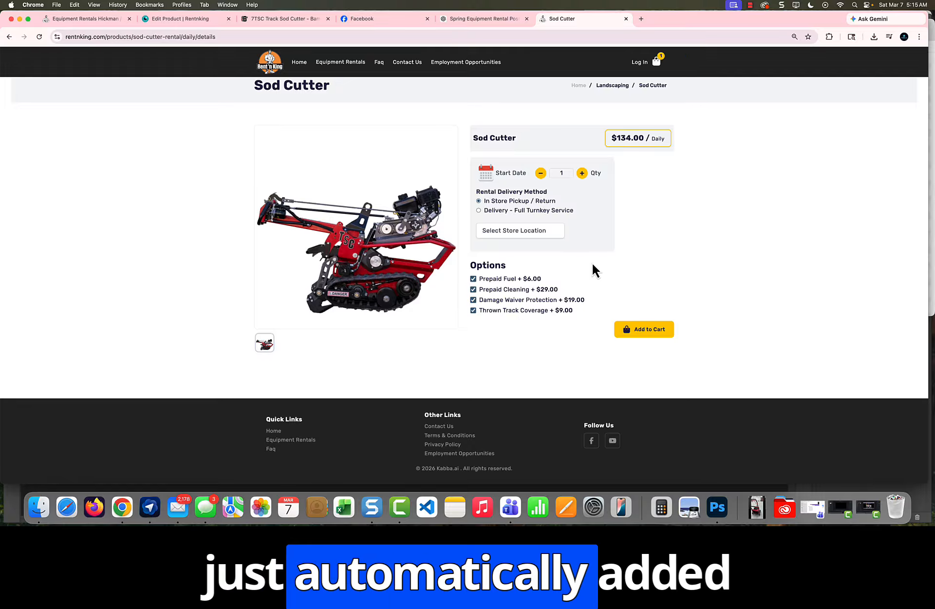
- Test opting out of Prepaid Fuel and Prepaid Cleaning on the public Sod Cutter page, answering the fuel notice with I'll Fill It Up
left_click(473, 279)
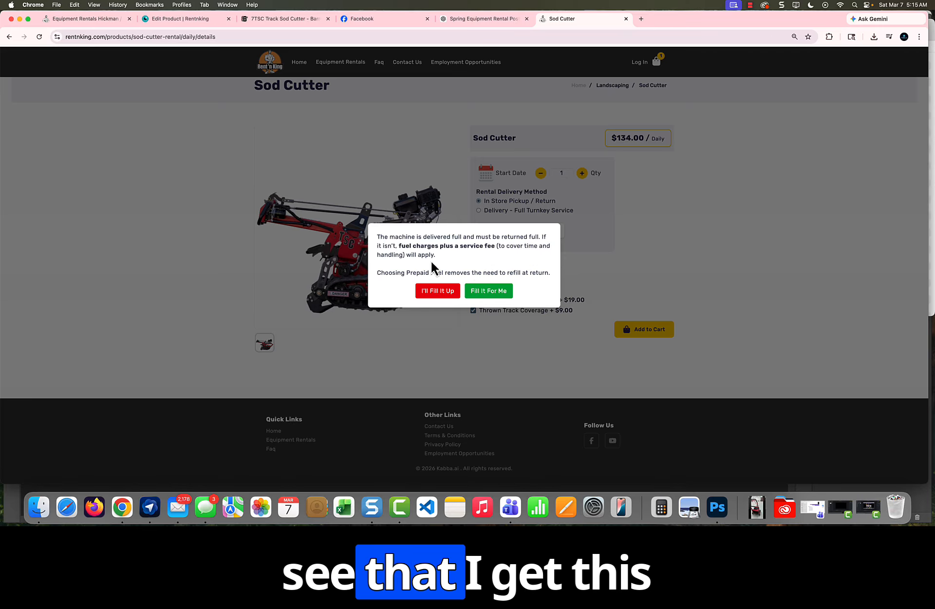
left_click(438, 291)
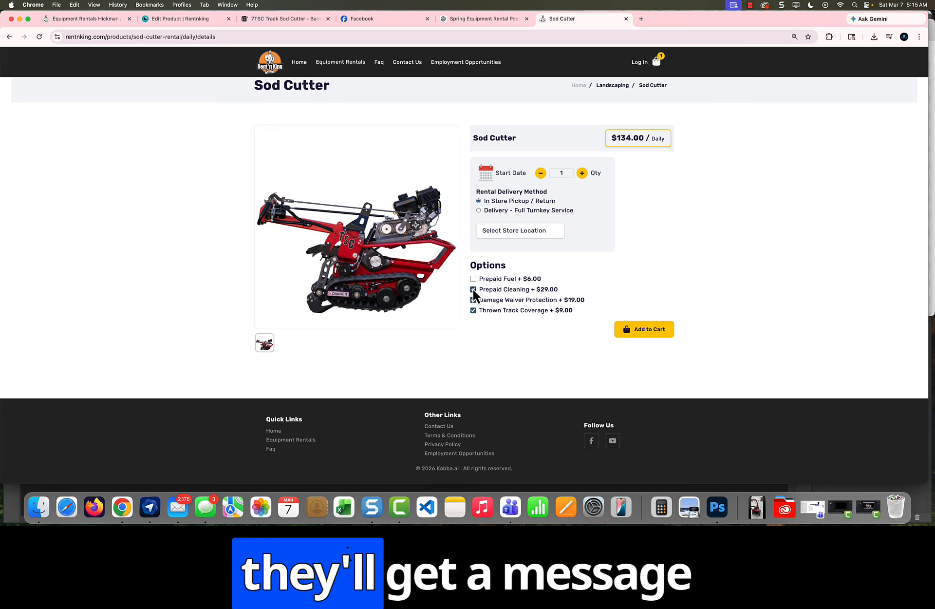
left_click(473, 290)
left_click(432, 301)
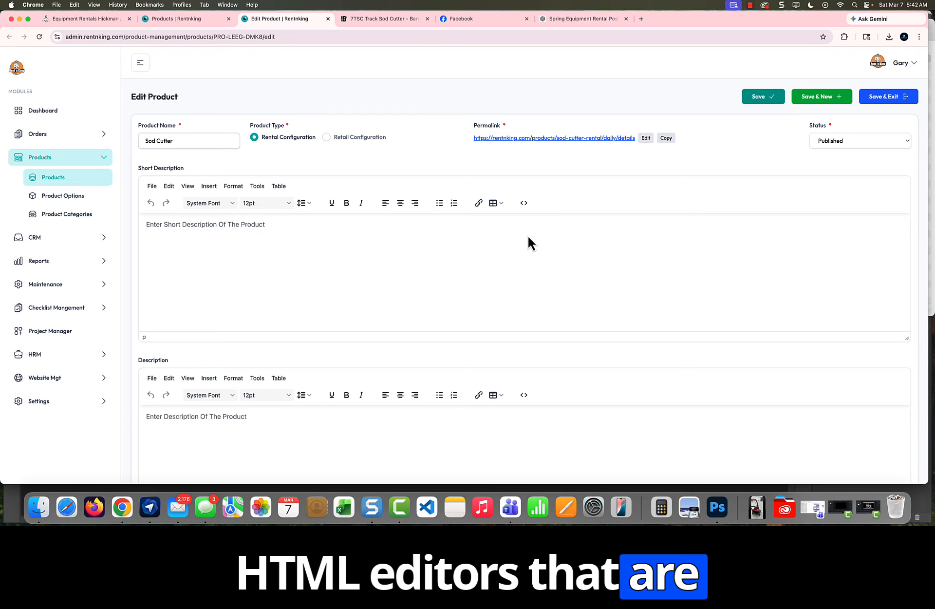
- Copy the title "Barreto 7TSC Track Sod Cutter Rental | Rent 'n King" from the ChatGPT HTML into the product's SEO Title
left_click(585, 19)
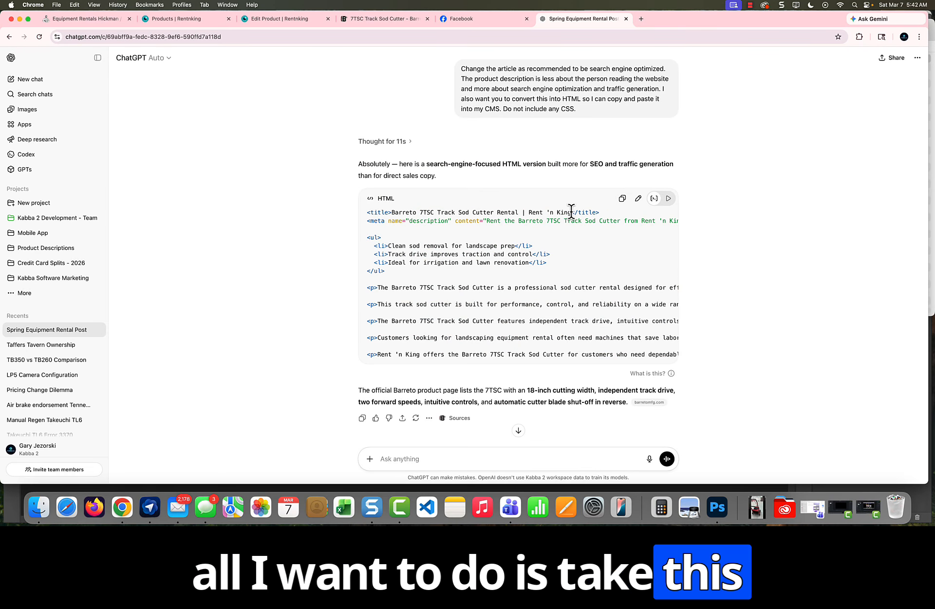
left_click_drag(572, 212, 391, 212)
right_click(400, 213)
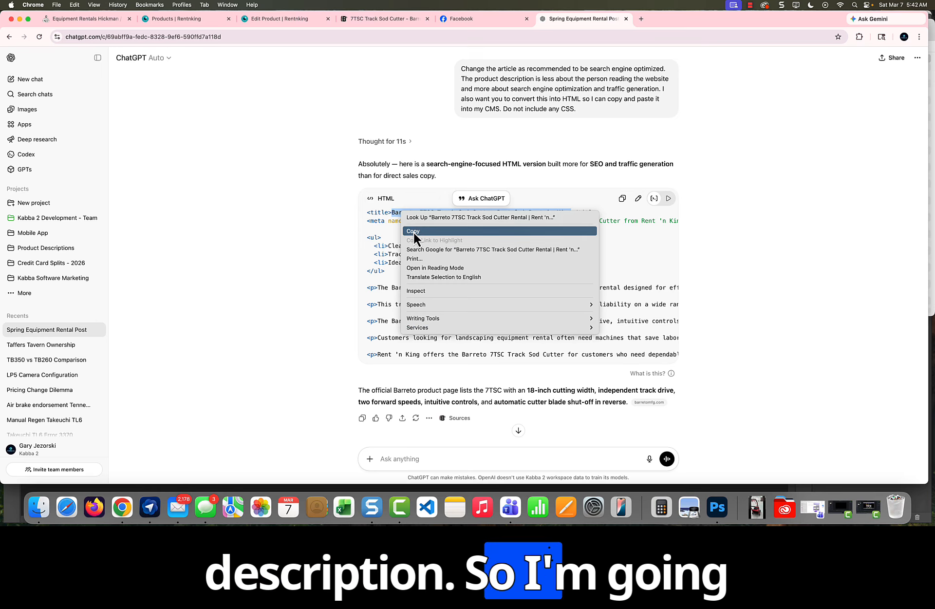
left_click(413, 232)
left_click(269, 23)
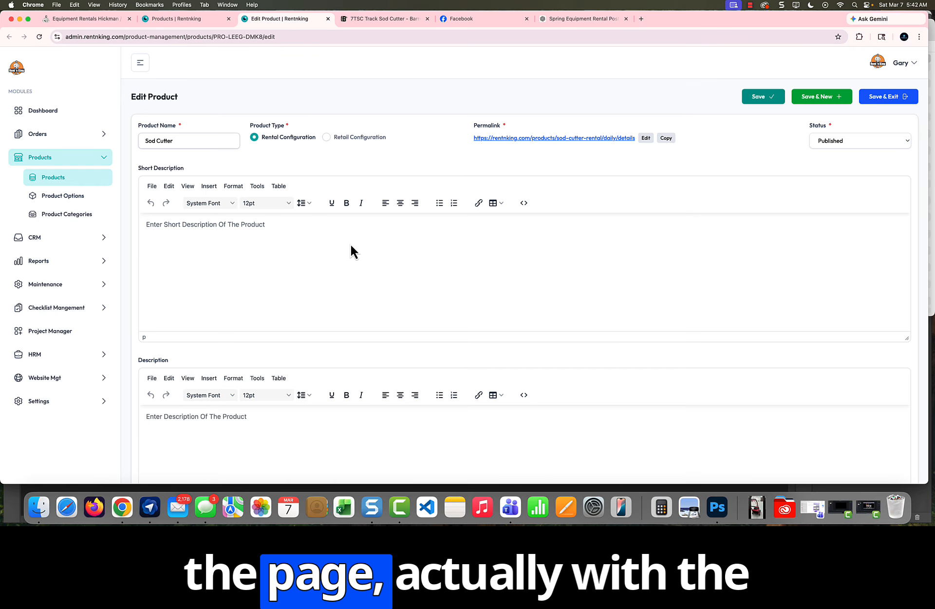
scroll(351, 243, "down", 15)
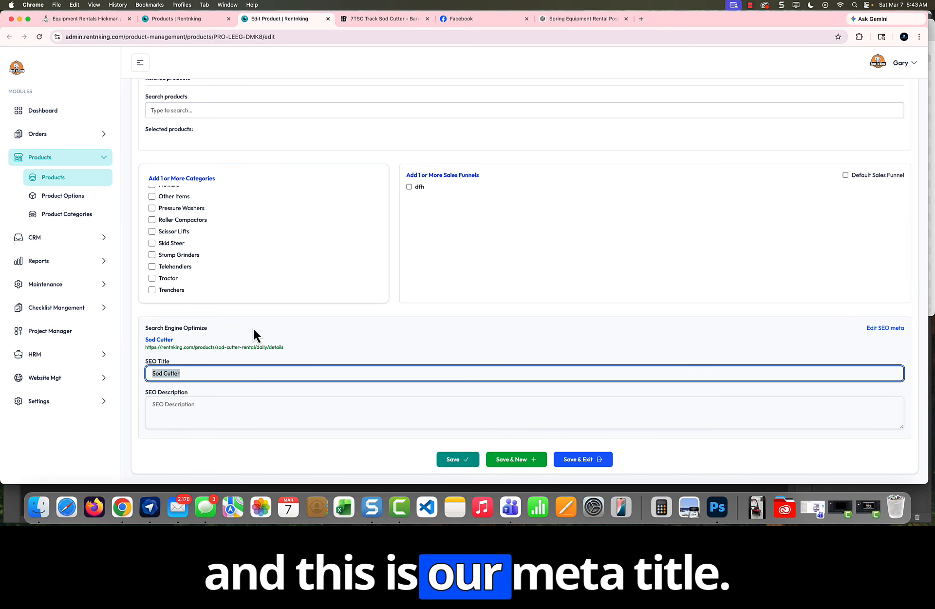
key("super+v")
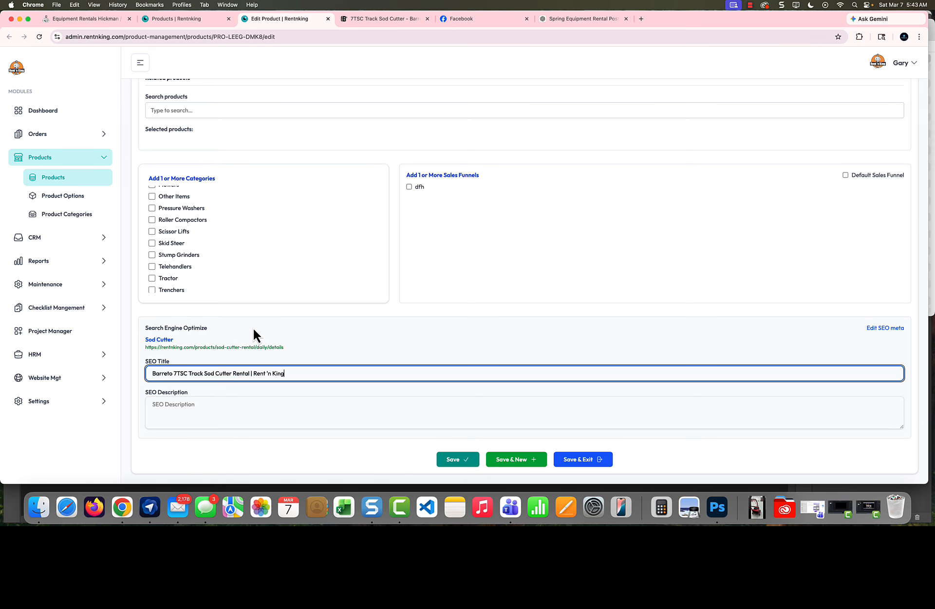
- Copy the meta description text from the ChatGPT HTML into the product's SEO Description and remove the leftover tag characters at its end
left_click(609, 20)
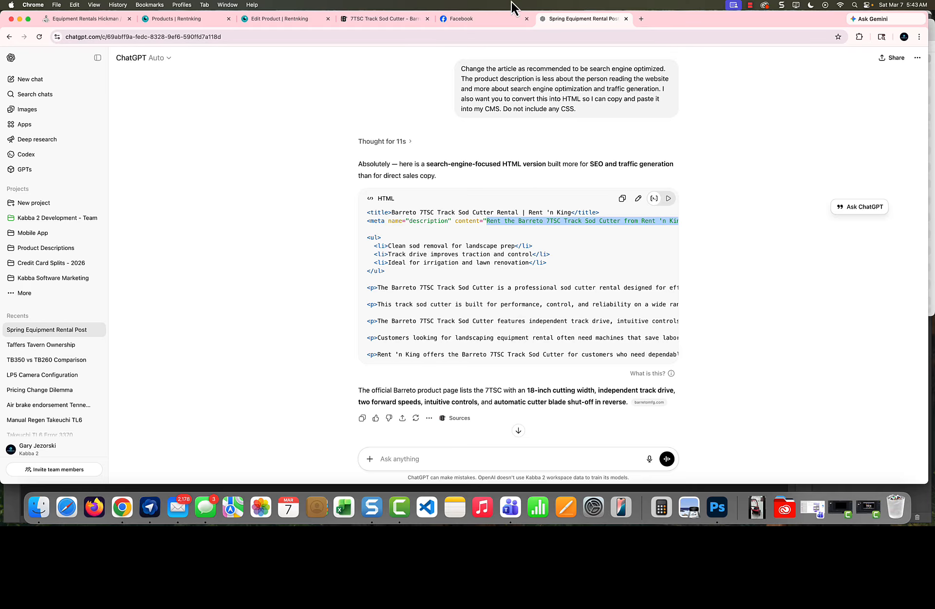
left_click(270, 19)
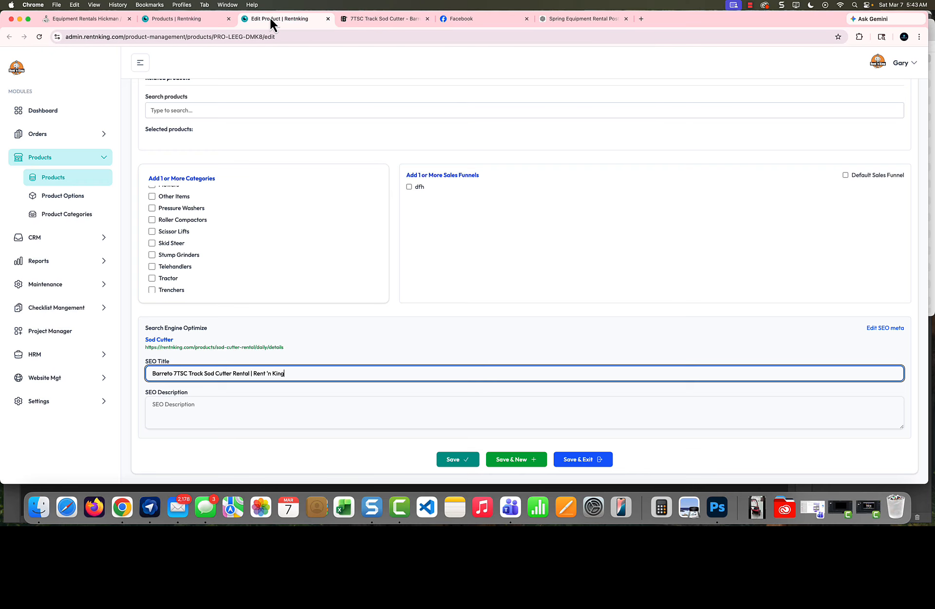
left_click(196, 408)
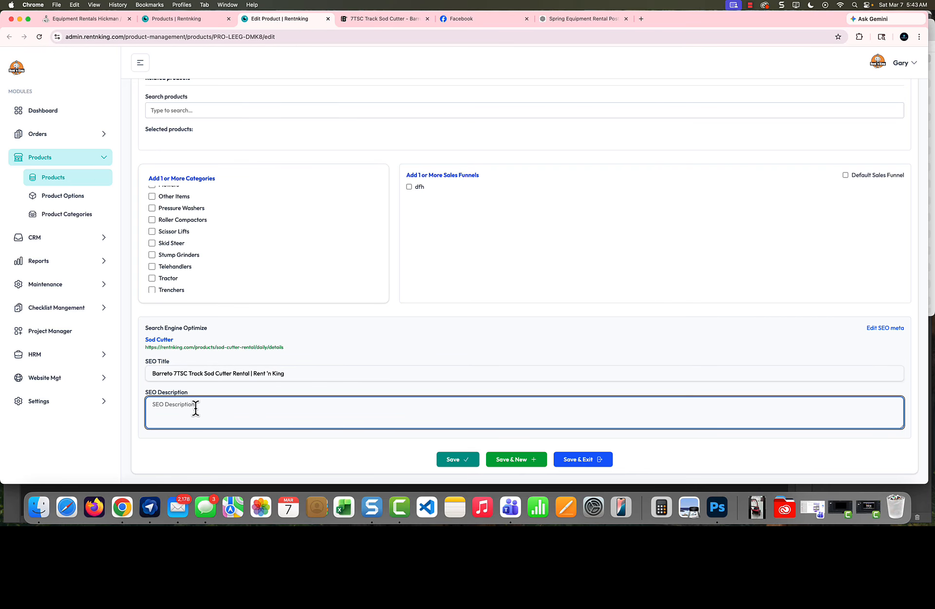
key("BackSpace")
key("BackSpace")
key("BackSpace")
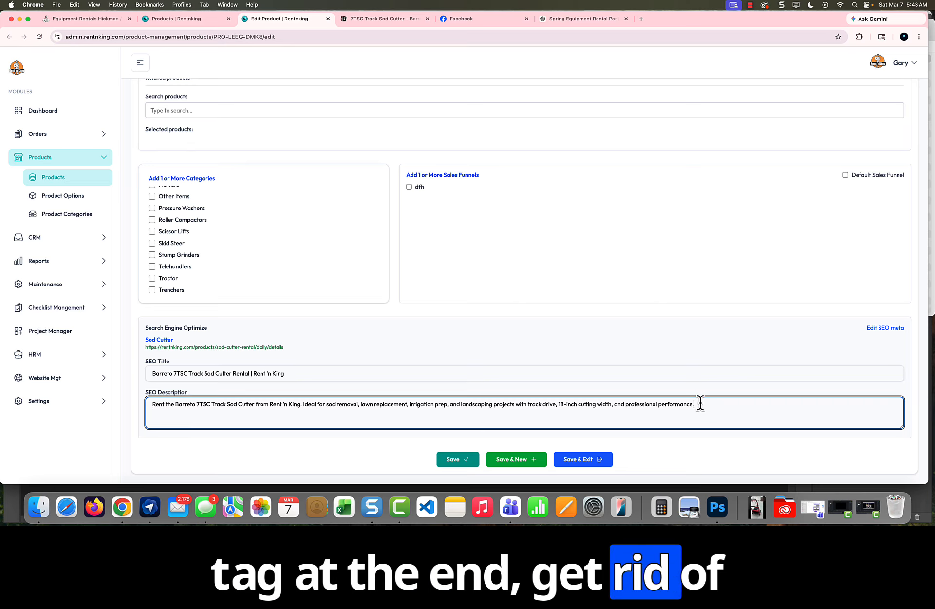
- Copy the three-item bullet list HTML from ChatGPT into the source code of the product's Short Description and save it
scroll(471, 409, "up", 15)
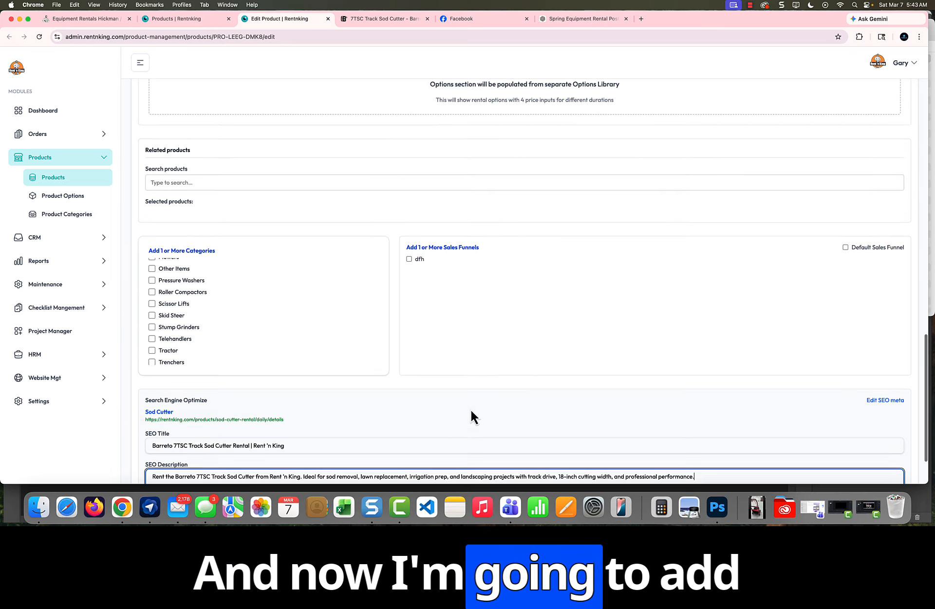
scroll(484, 309, "up", 4)
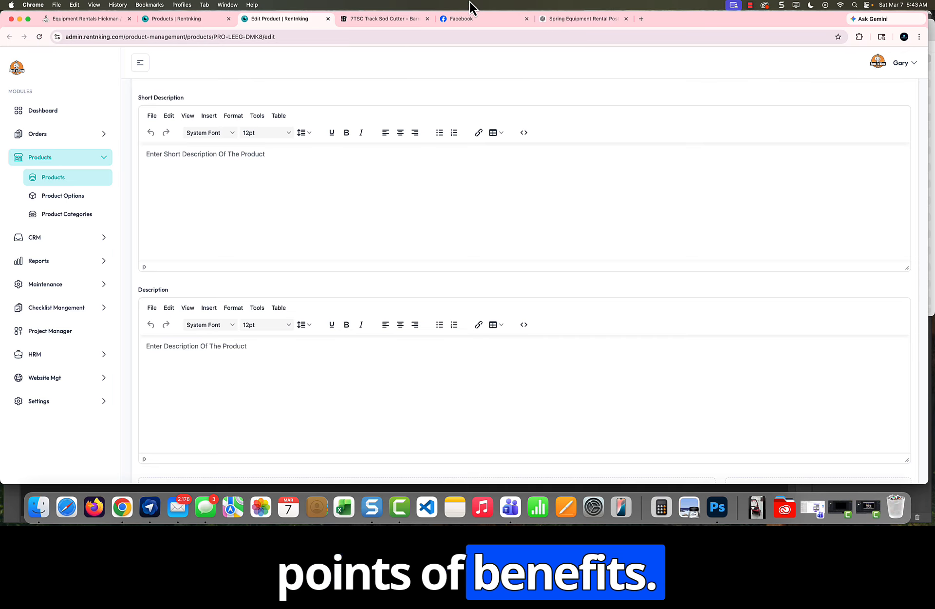
left_click(584, 20)
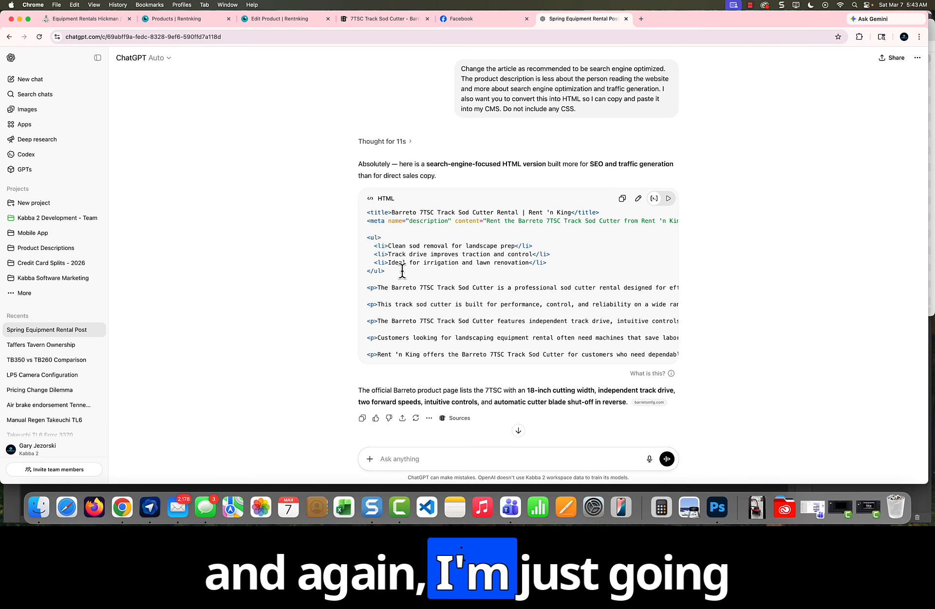
left_click_drag(385, 271, 367, 237)
right_click(385, 244)
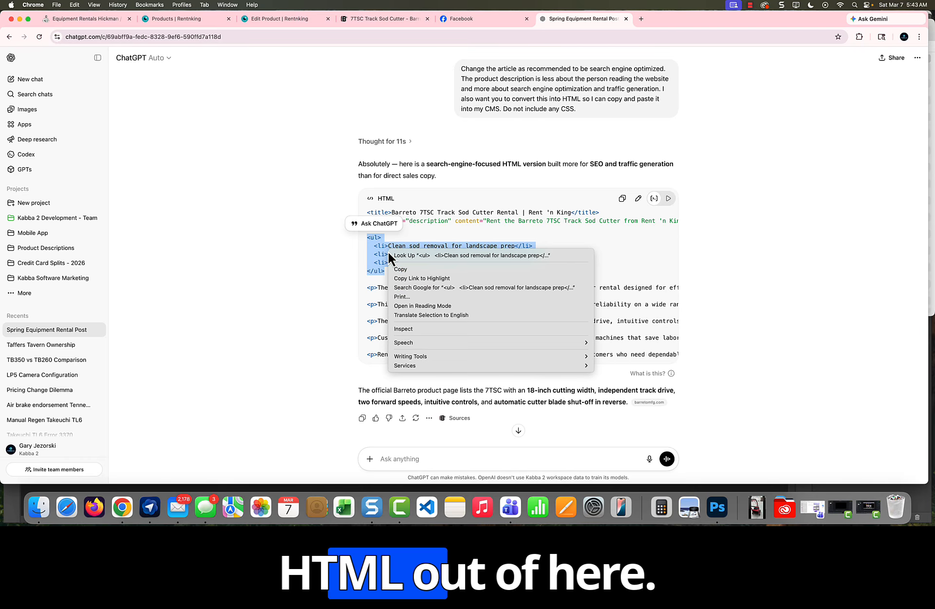
left_click(397, 270)
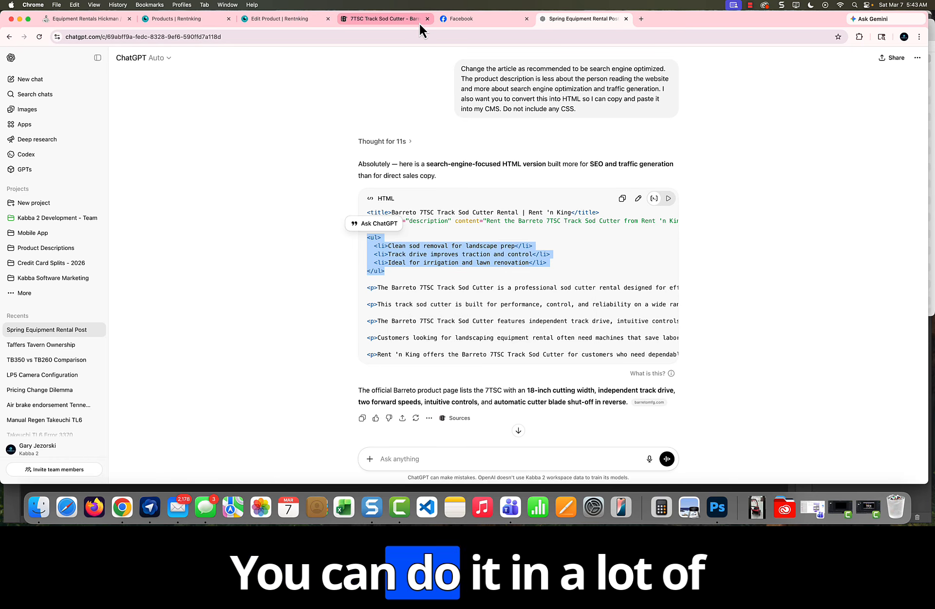
left_click(264, 19)
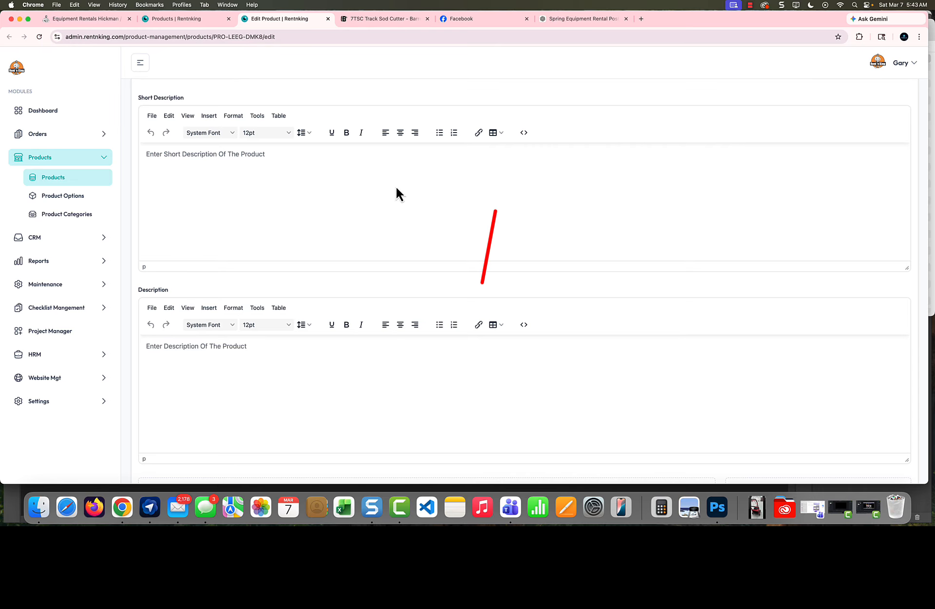
left_click(524, 133)
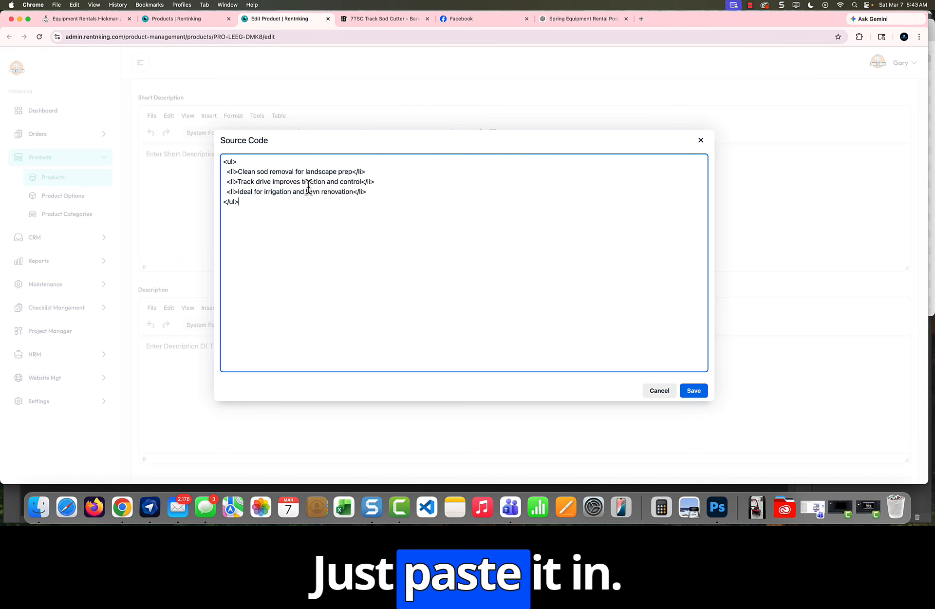
left_click(693, 391)
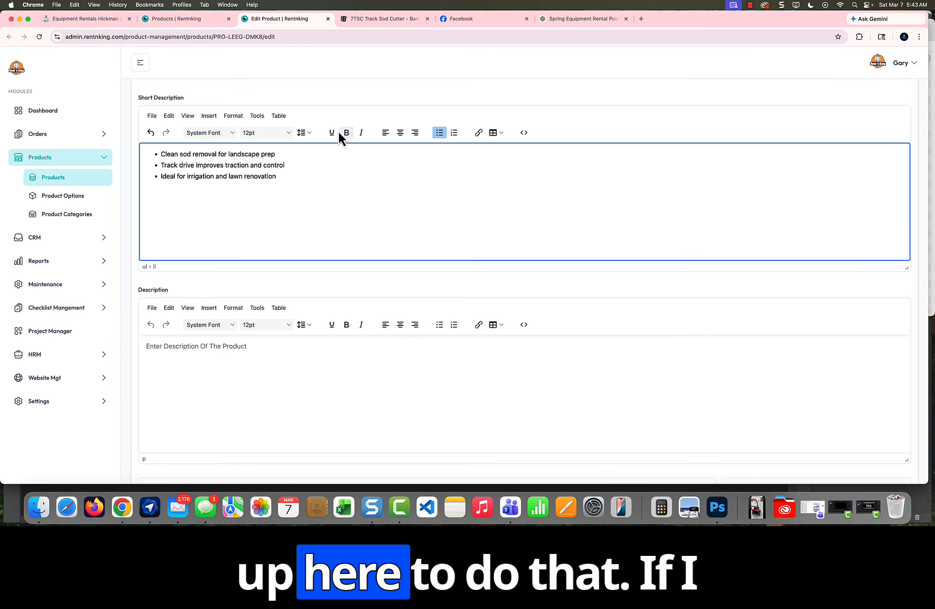
- Try bold formatting on the Short Description bullet "Clean sod removal for landscape prep" and remove it again
left_click_drag(276, 154, 161, 147)
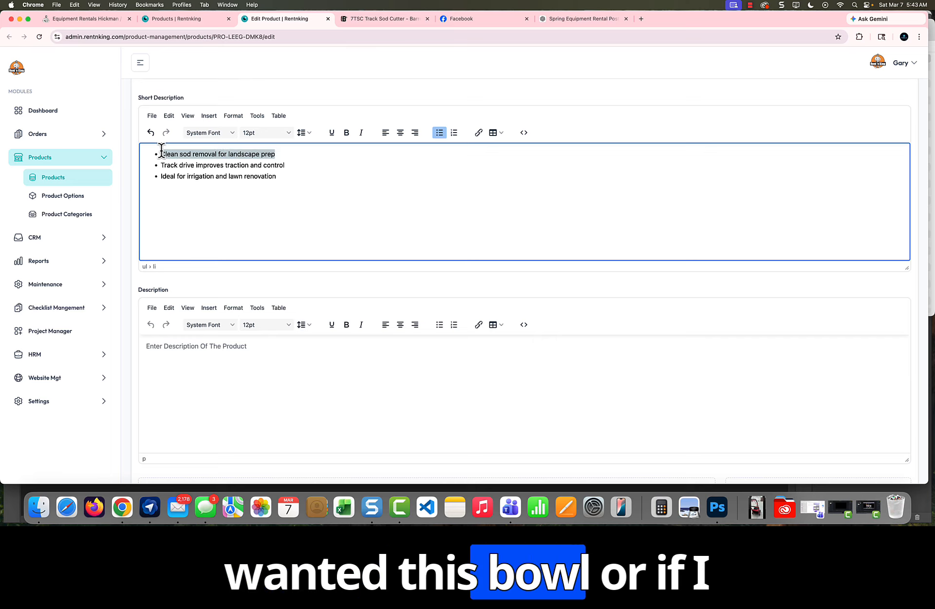
left_click(345, 132)
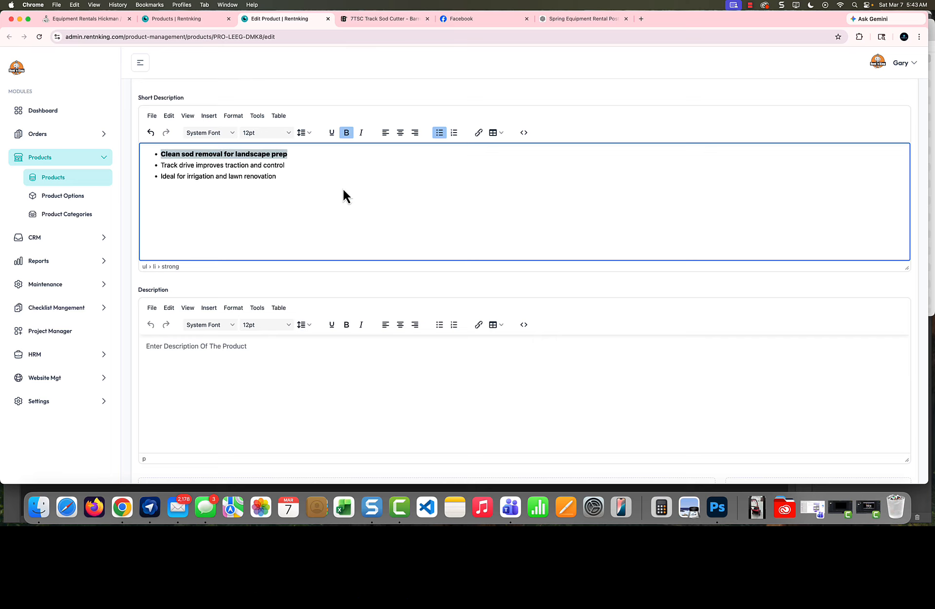
left_click(349, 135)
left_click(341, 189)
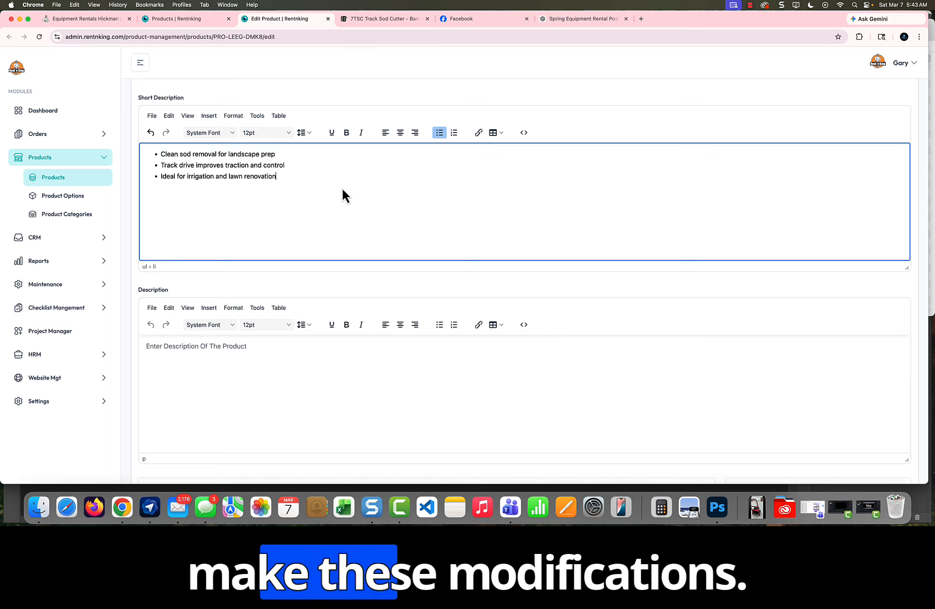
- Copy the five HTML paragraphs from ChatGPT into the source code of the product's Description and save the product
left_click(564, 20)
scroll(563, 255, "down", 2)
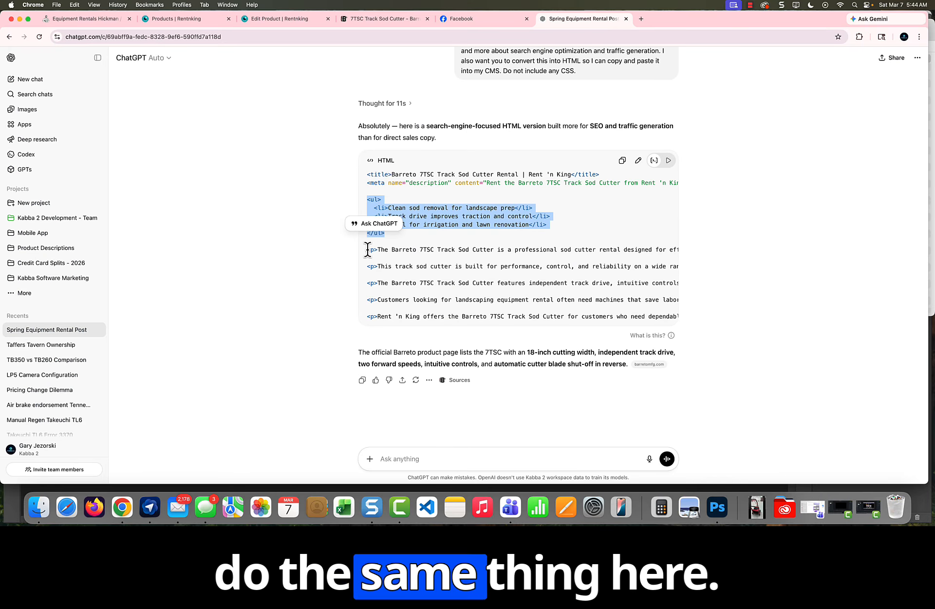
left_click_drag(367, 249, 366, 323)
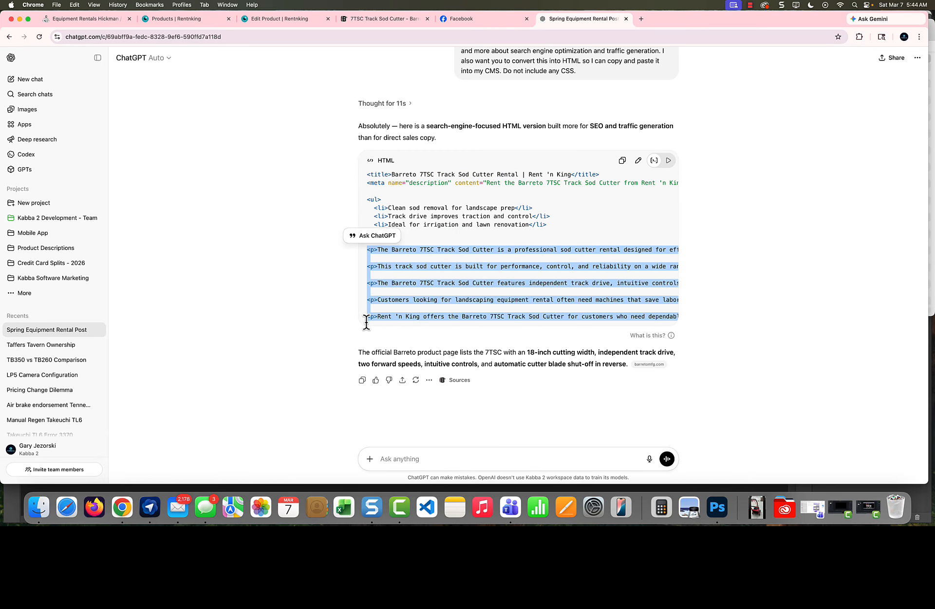
right_click(406, 284)
left_click(428, 304)
left_click(273, 20)
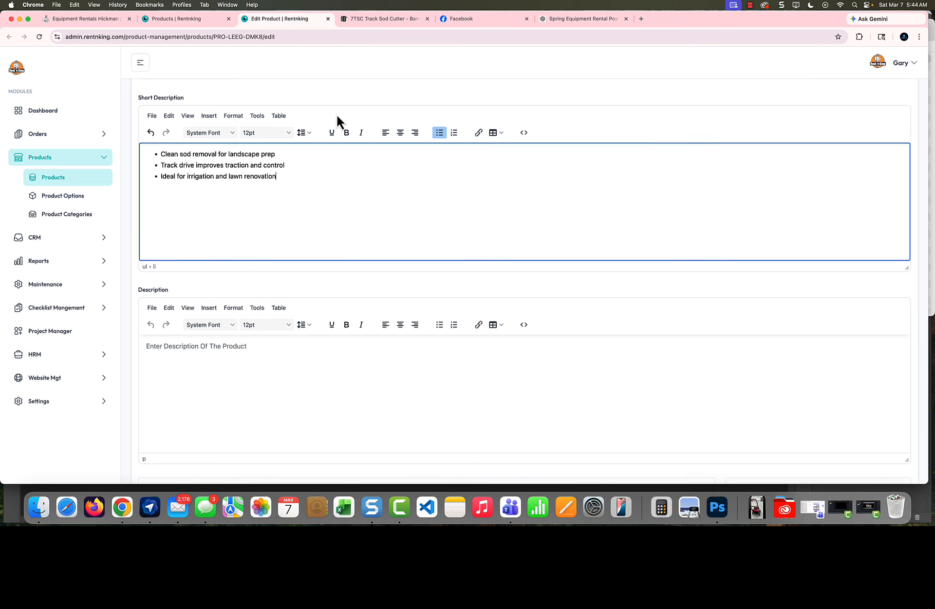
left_click(524, 325)
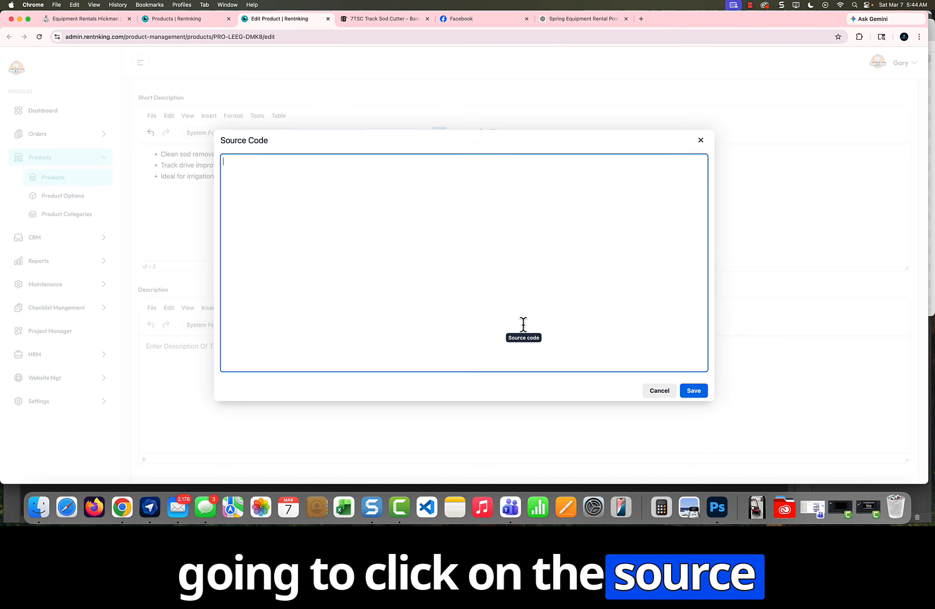
right_click(441, 267)
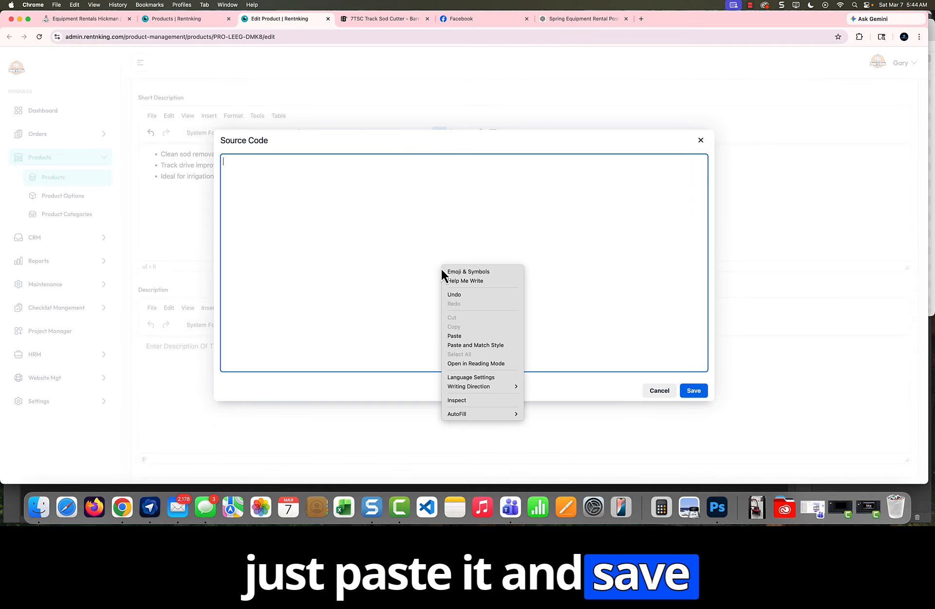
left_click(457, 335)
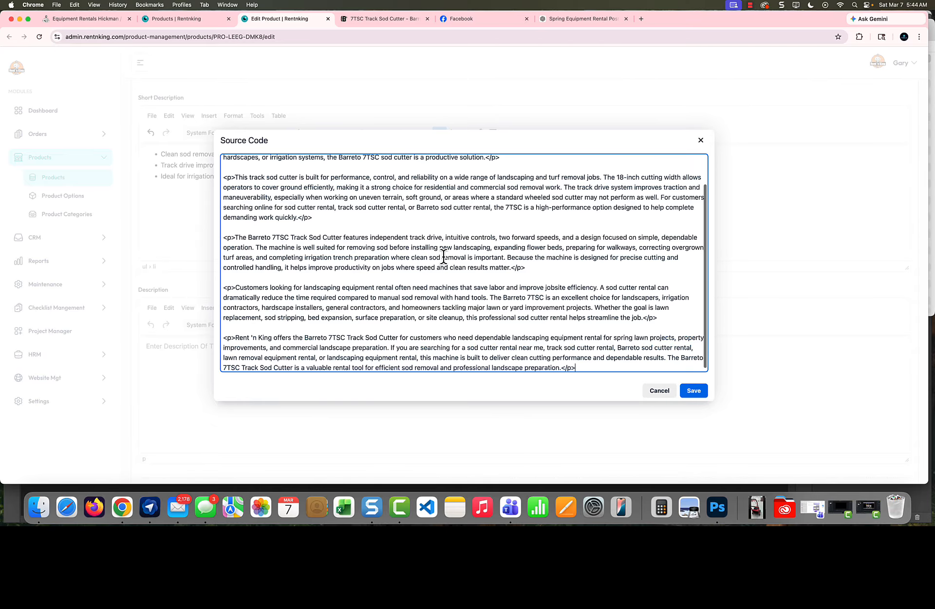
left_click(686, 393)
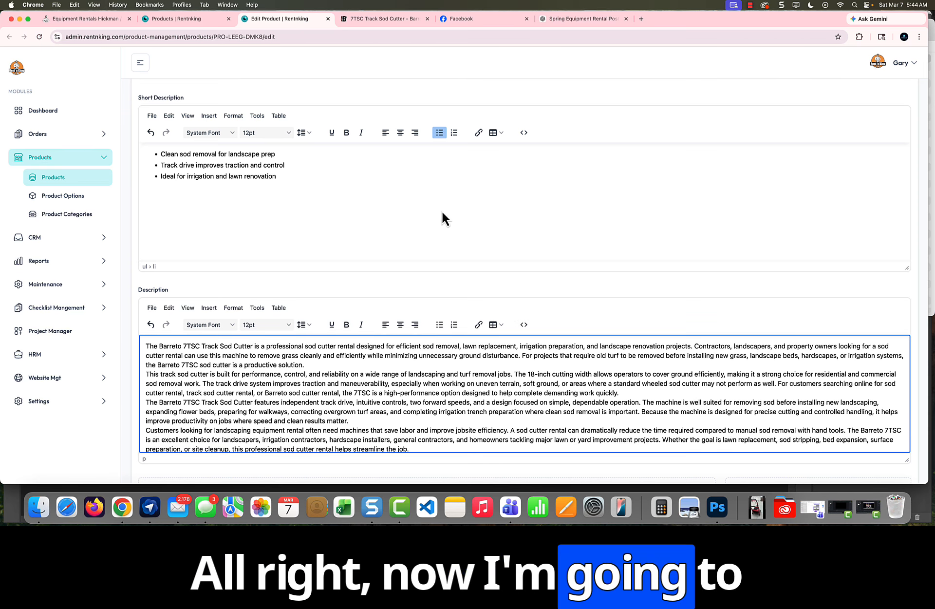
scroll(442, 212, "up", 3)
left_click(767, 95)
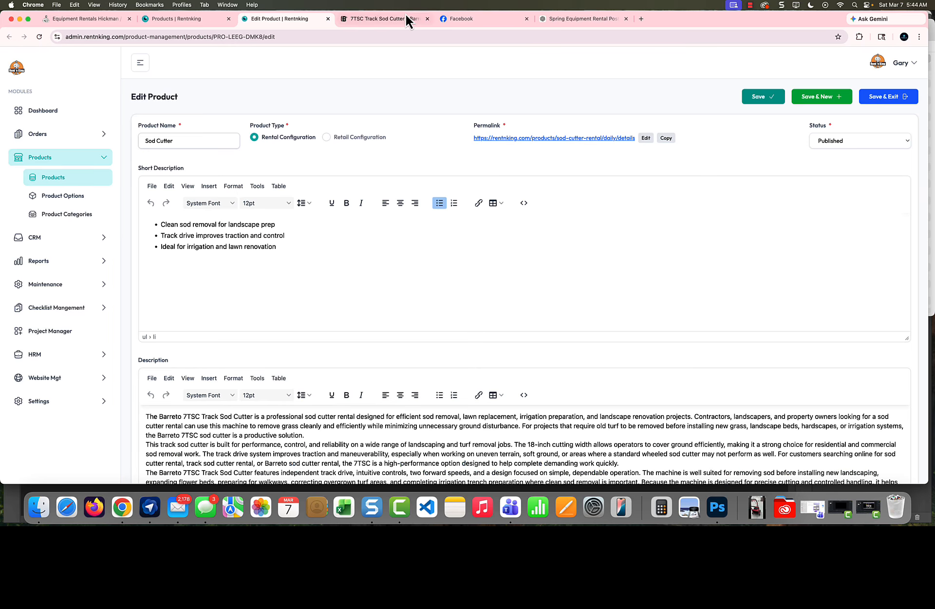
- Open the Landscaping category on the public Rent 'n King site and check the rollover images of the listed products
left_click(93, 19)
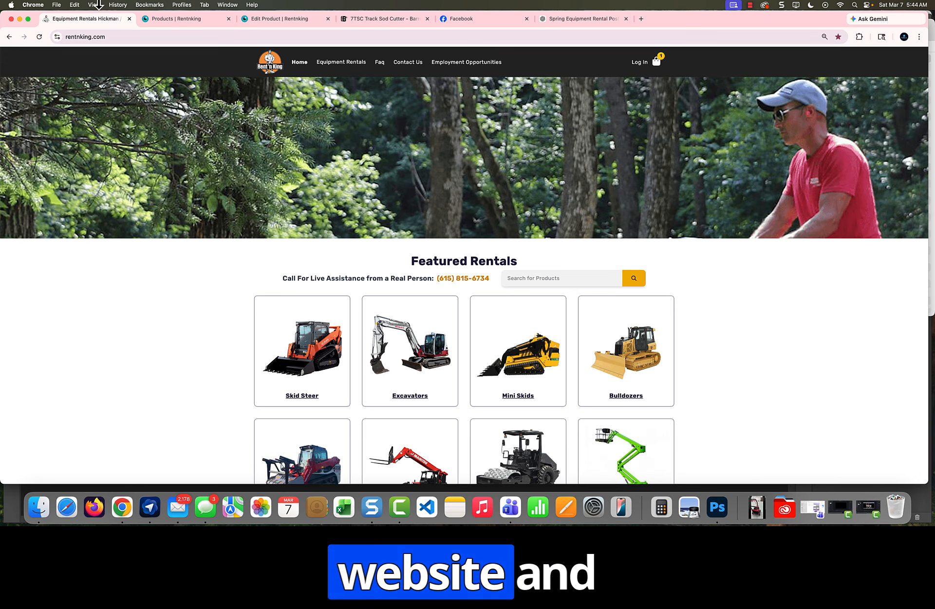
scroll(458, 327, "down", 5)
scroll(453, 331, "down", 6)
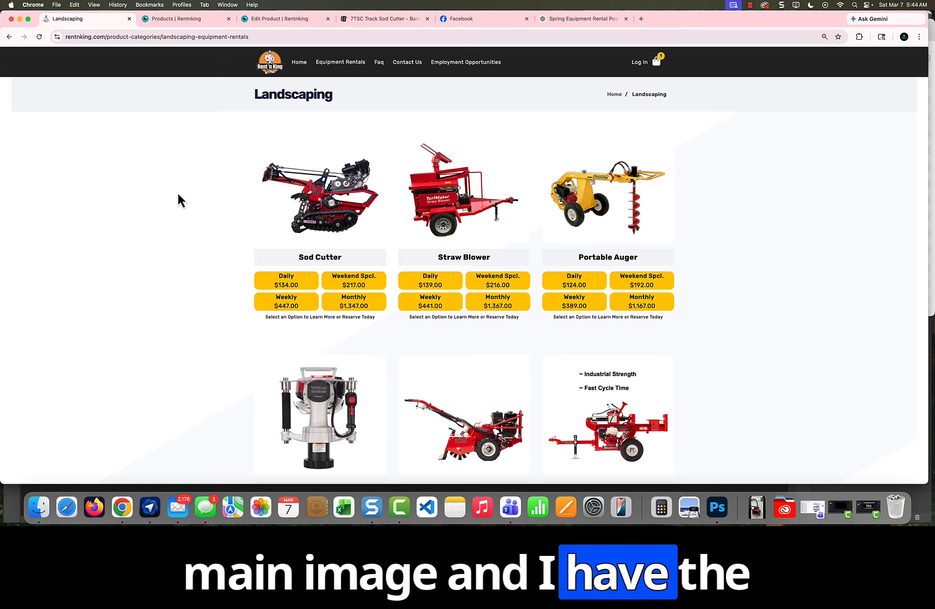
mouse_move(337, 196)
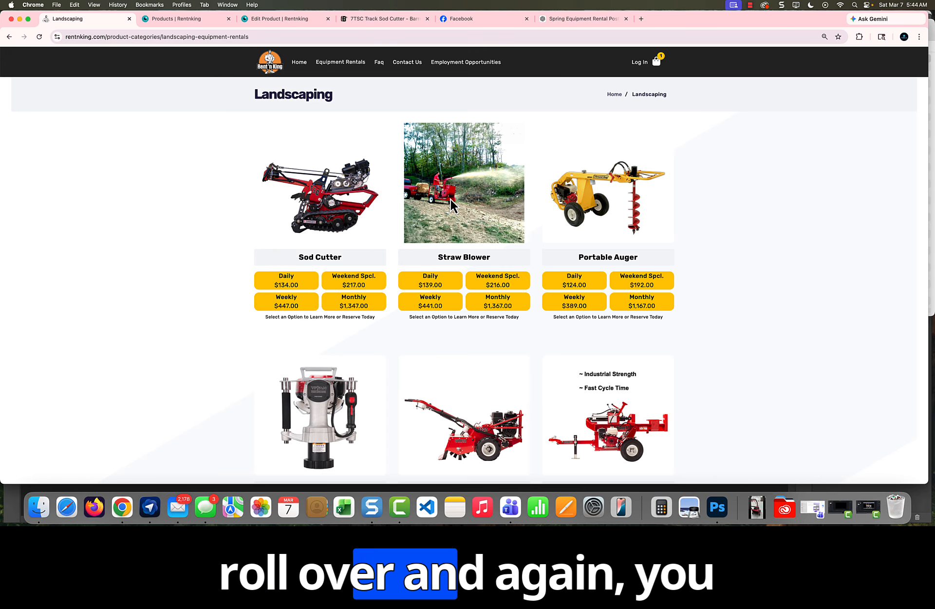
mouse_move(609, 197)
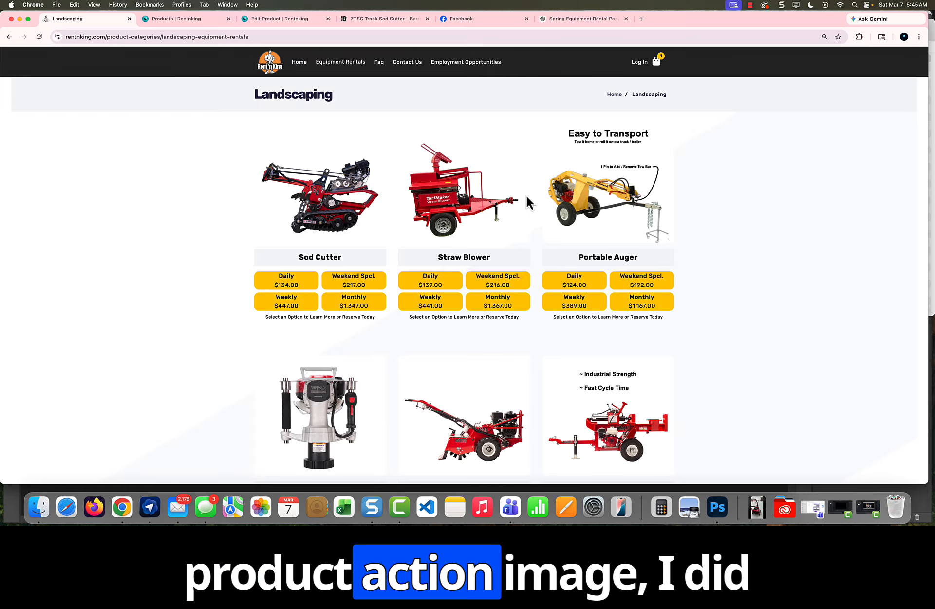
mouse_move(498, 196)
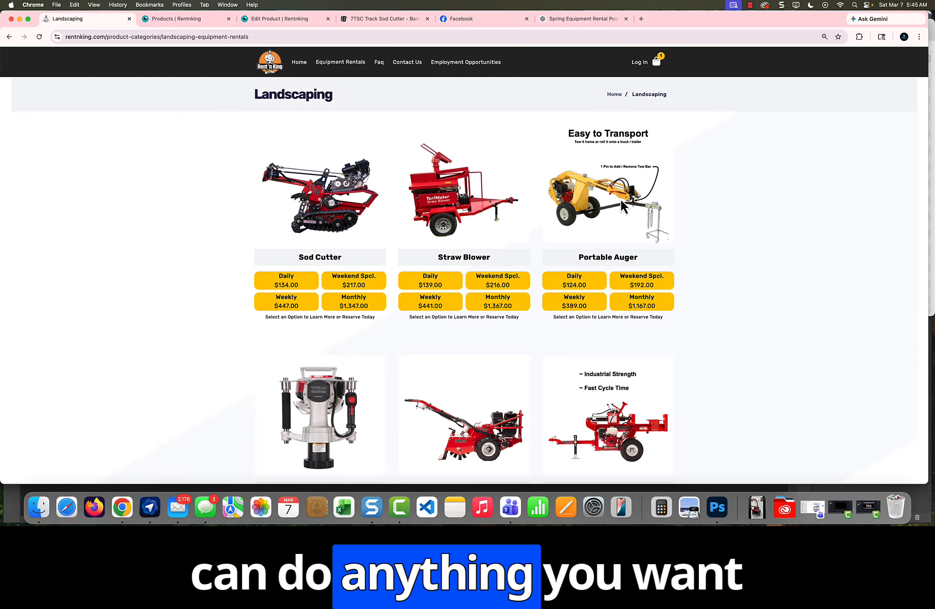
mouse_move(591, 376)
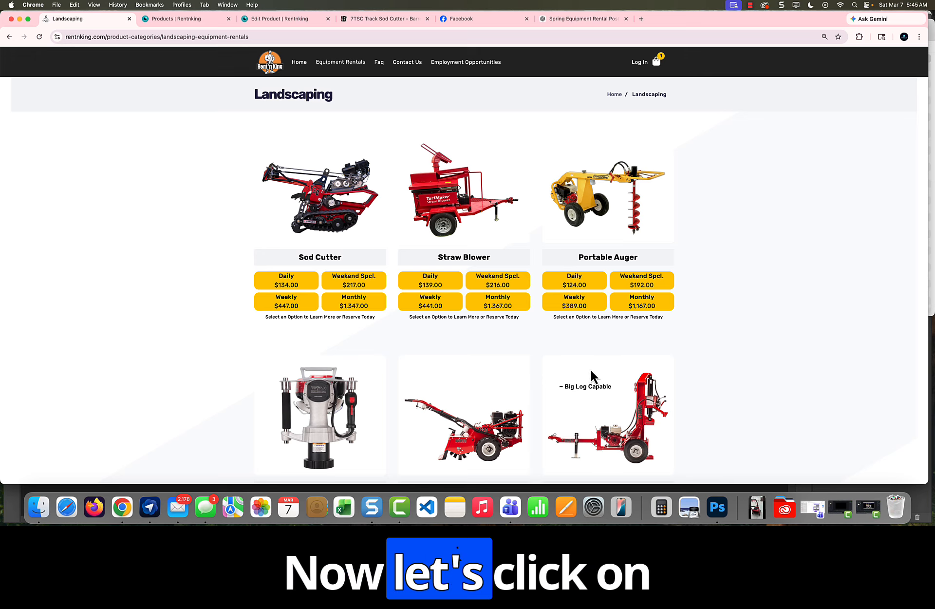
- Open the Sod Cutter's daily rental page and review its Short Description bullets and Product Details text
left_click(291, 285)
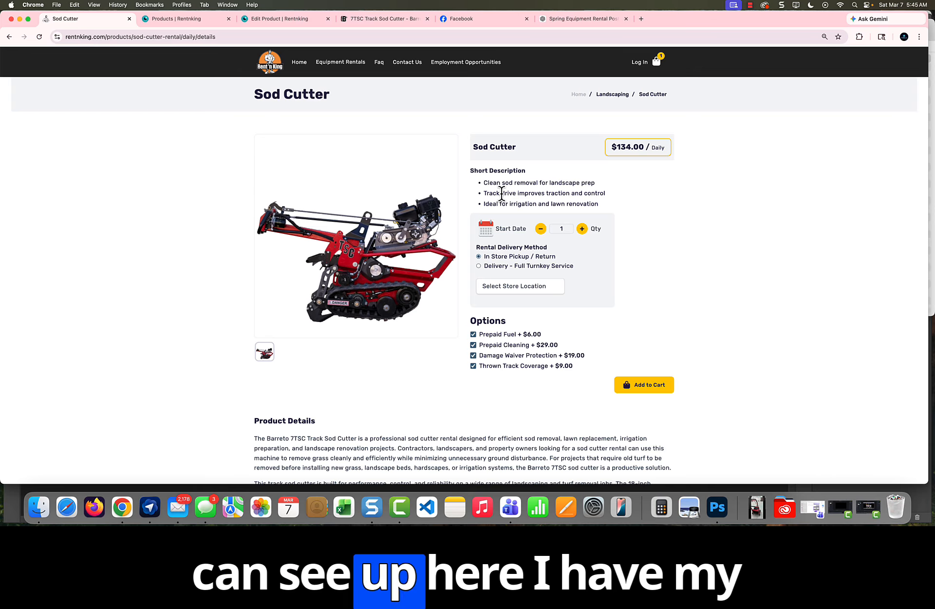
left_click_drag(600, 205, 527, 201)
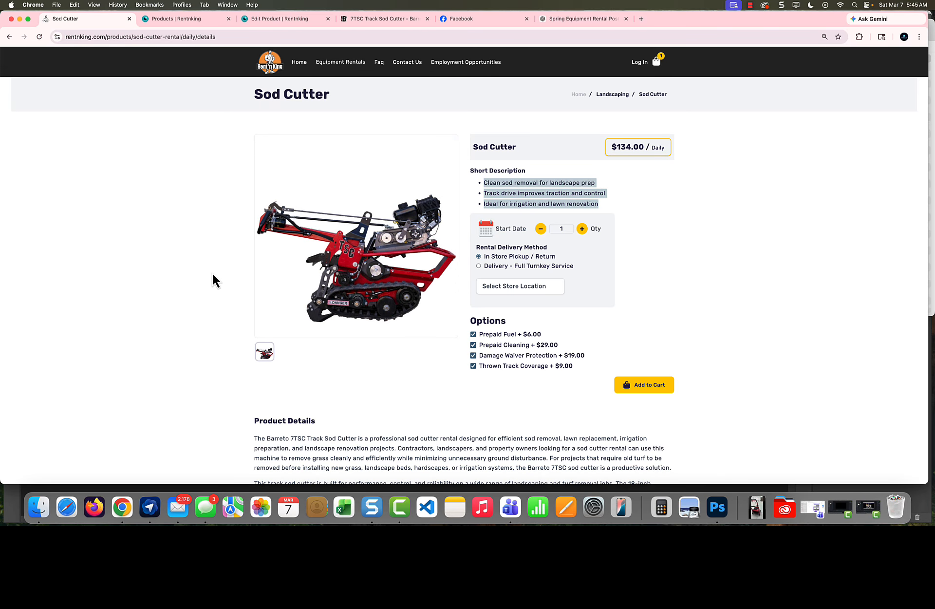
scroll(213, 277, "down", 5)
scroll(404, 332, "down", 4)
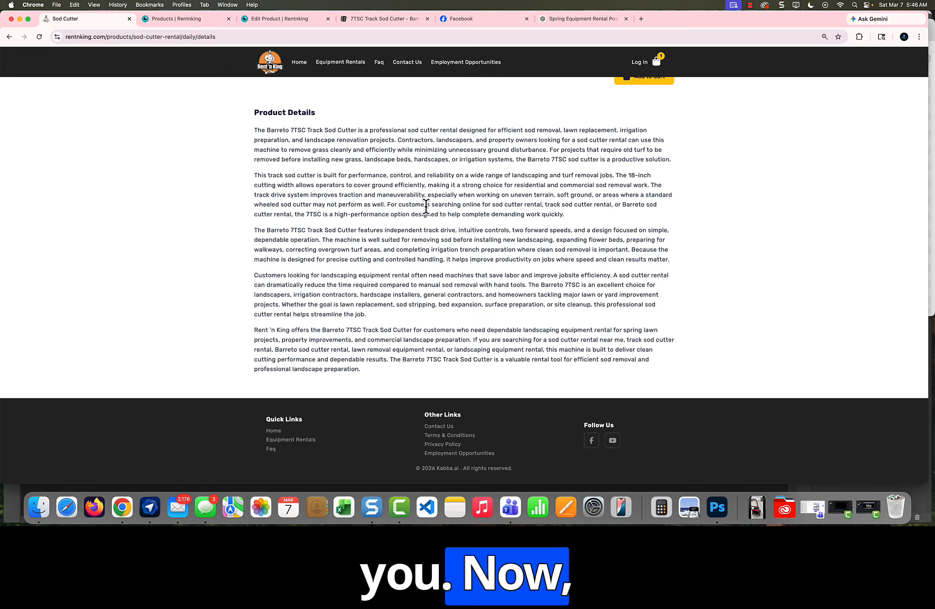
- Return to the Landscaping category and review the product order and the category text below the listings
mouse_move(327, 63)
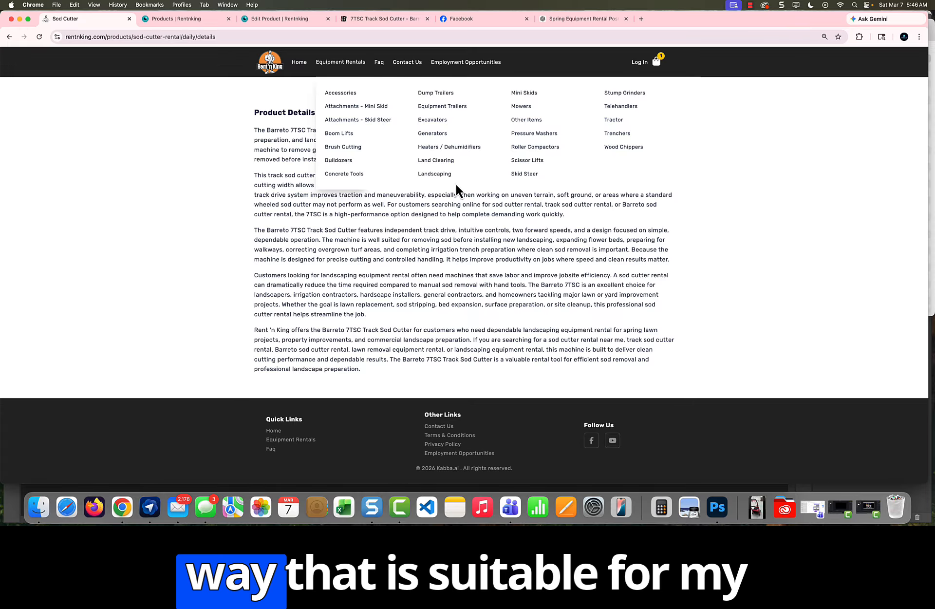
left_click(436, 175)
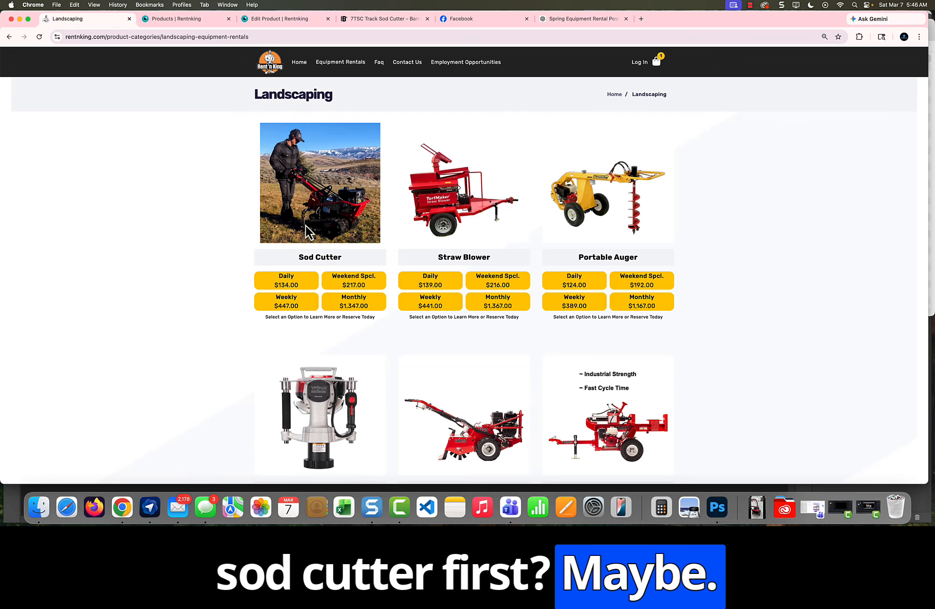
scroll(139, 245, "down", 10)
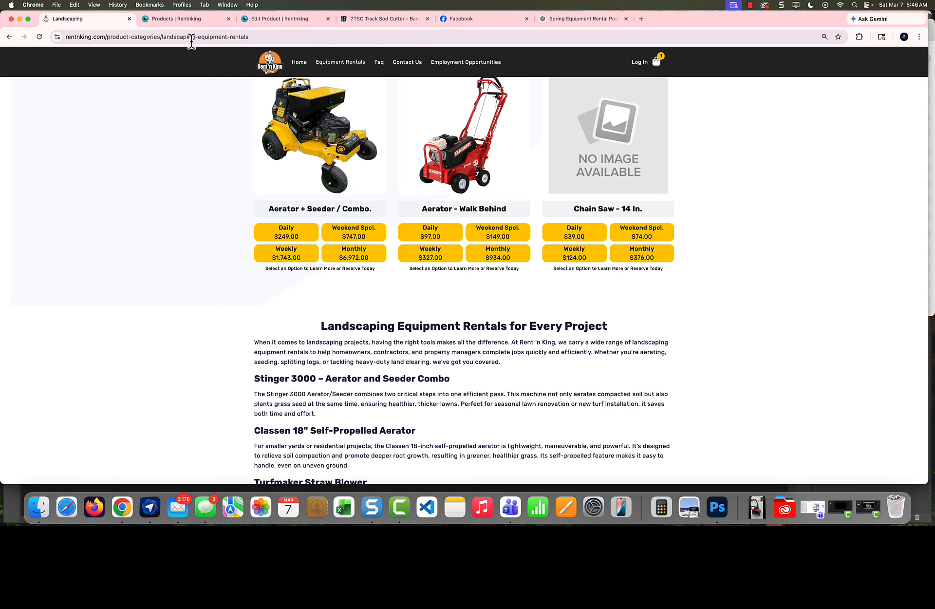
- Switch to the Rentnking admin site and open the Landscaping product category for editing
left_click(183, 17)
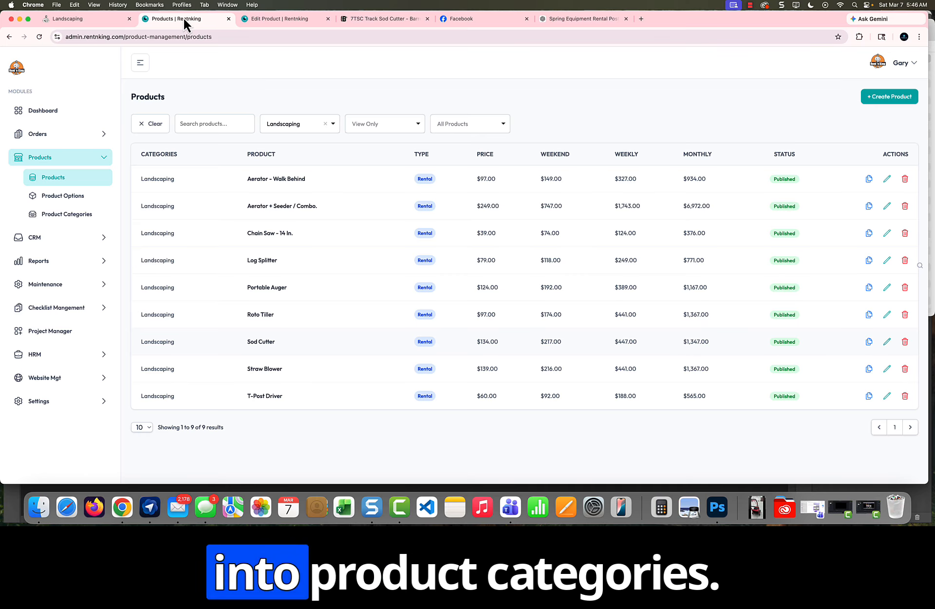
left_click(71, 216)
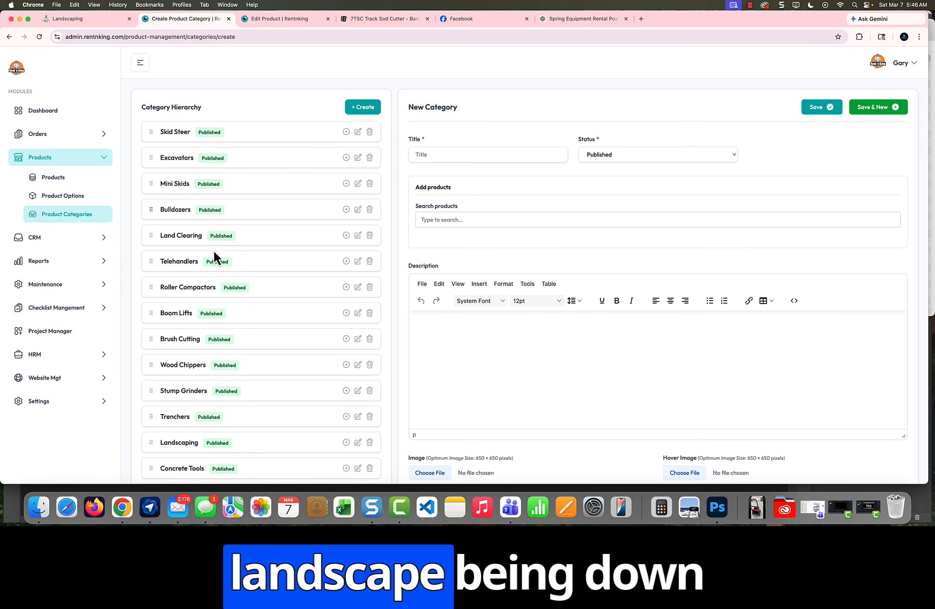
scroll(229, 269, "down", 3)
scroll(229, 267, "down", 2)
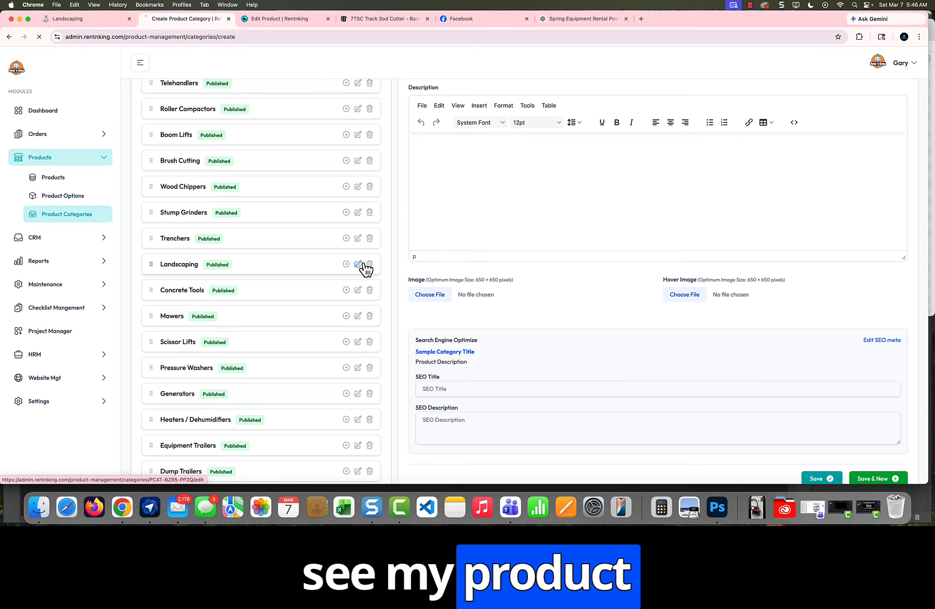
left_click(358, 264)
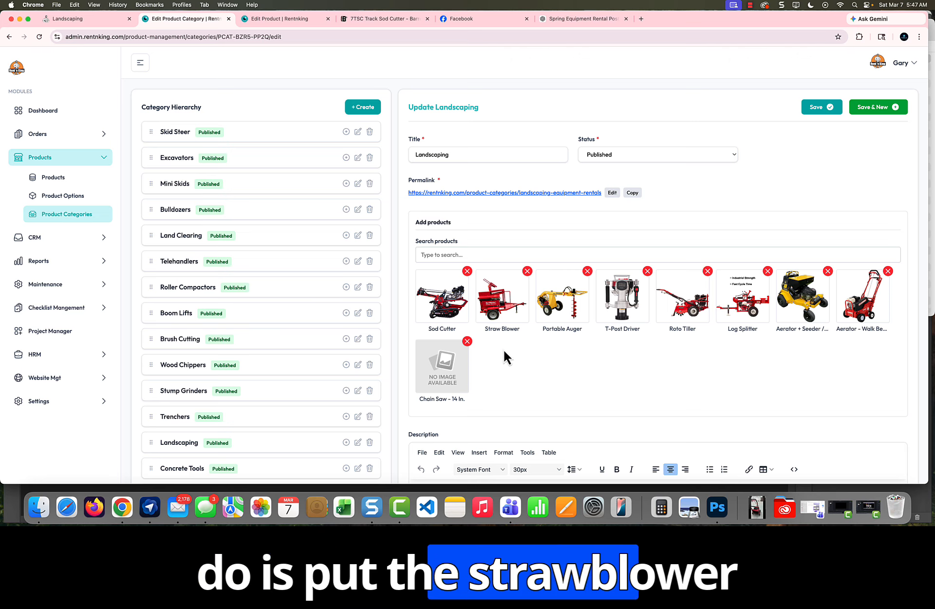
- Reorder the category's products to start Straw Blower, Aerator + Seeder / Combo, Aerator - Walk Behind, Sod Cutter, Roto Tiller, Portable Auger
left_click_drag(505, 312, 434, 319)
left_click_drag(811, 311, 517, 316)
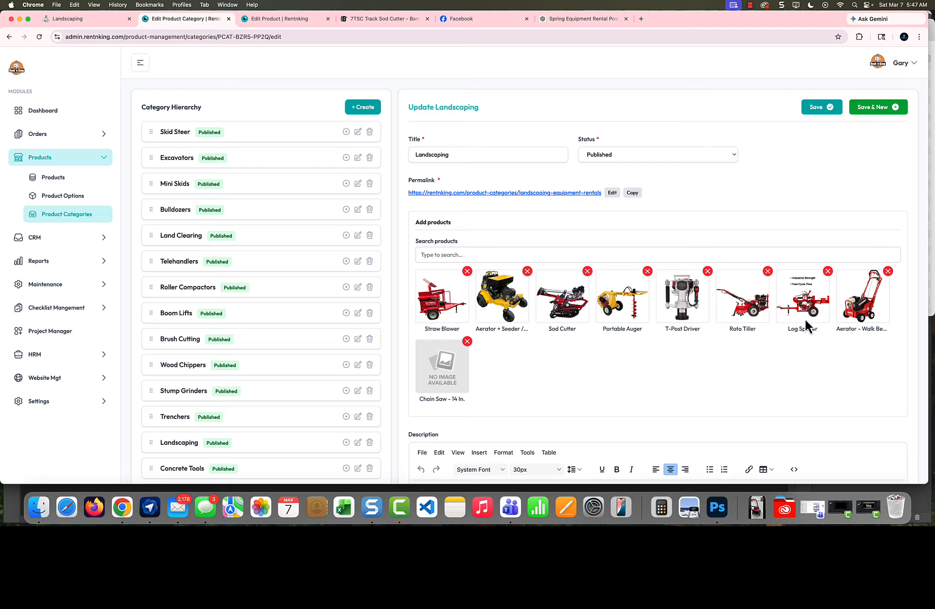
left_click_drag(758, 309, 565, 304)
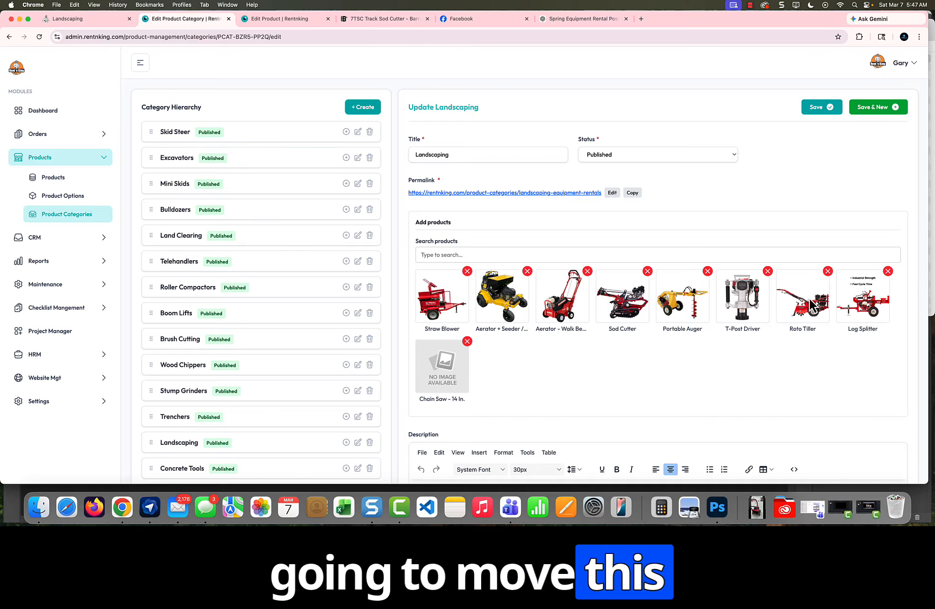
left_click_drag(813, 294, 733, 306)
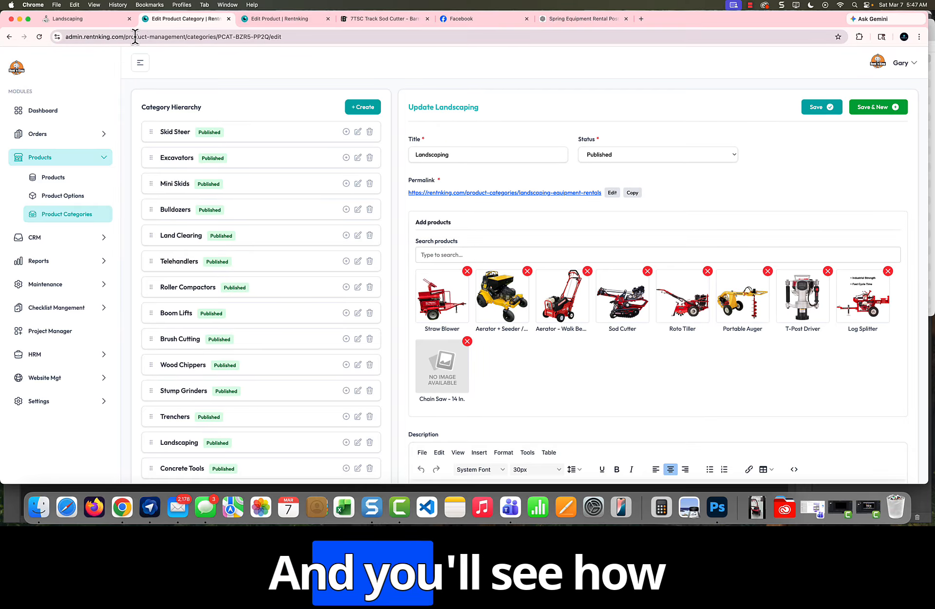
- Return to the public Landscaping category page, reload it and check the product order from the first to the last listing
left_click(76, 19)
scroll(285, 221, "up", 10)
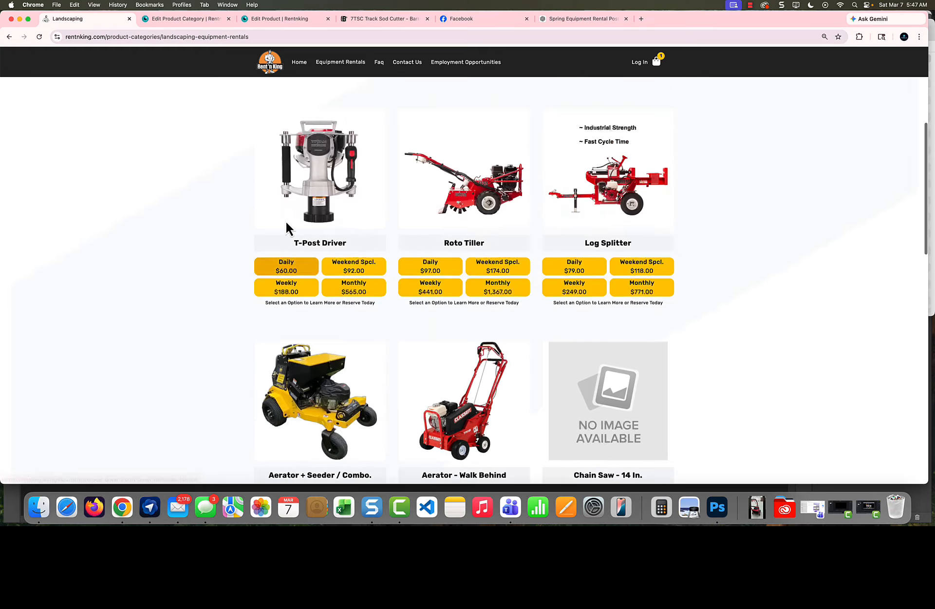
scroll(285, 220, "up", 3)
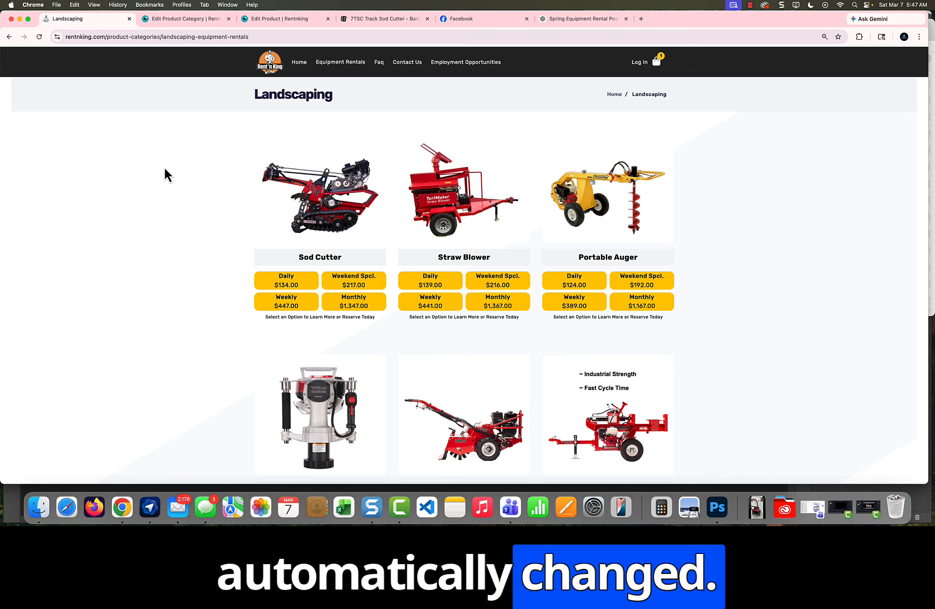
left_click(40, 37)
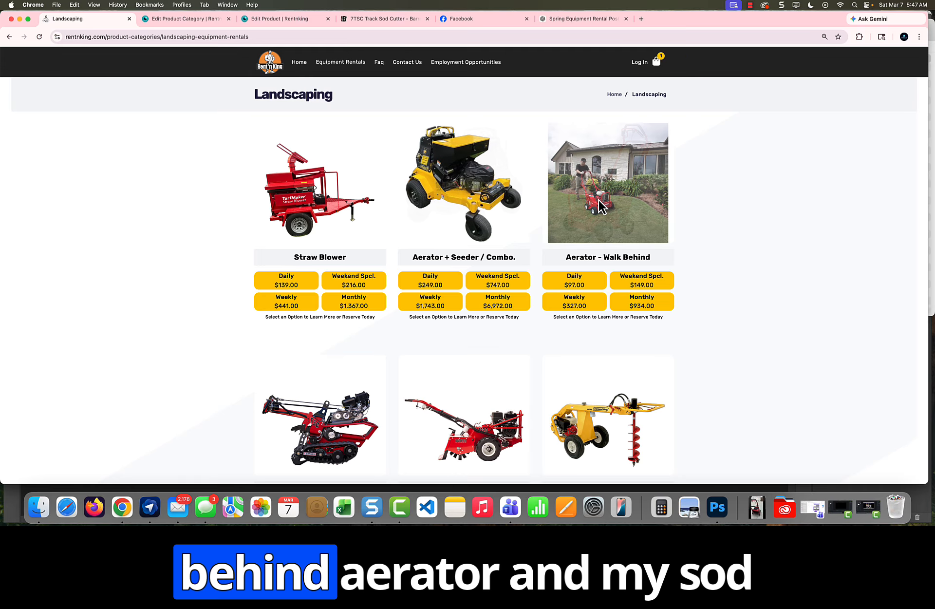
scroll(154, 257, "down", 3)
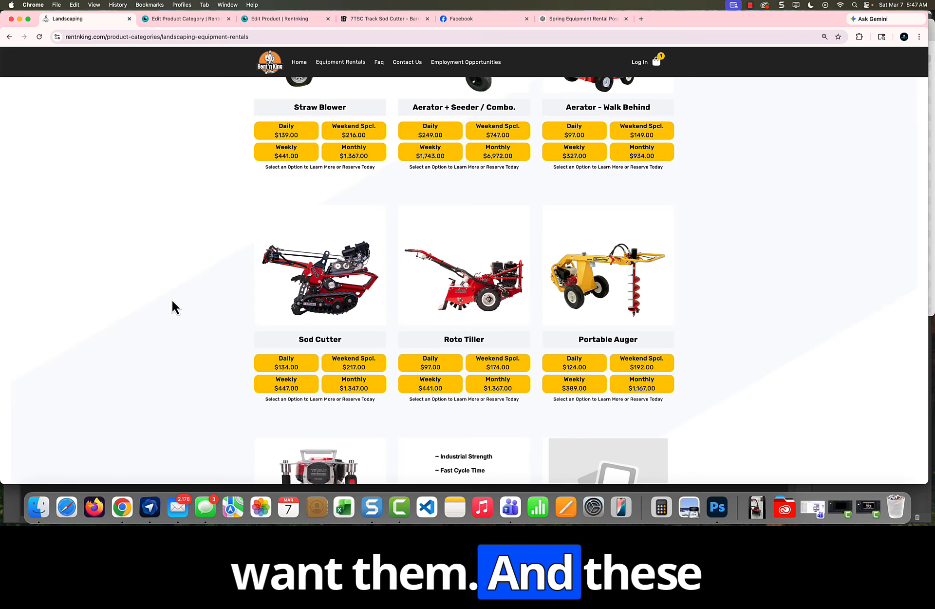
scroll(173, 306, "down", 3)
scroll(188, 336, "down", 1)
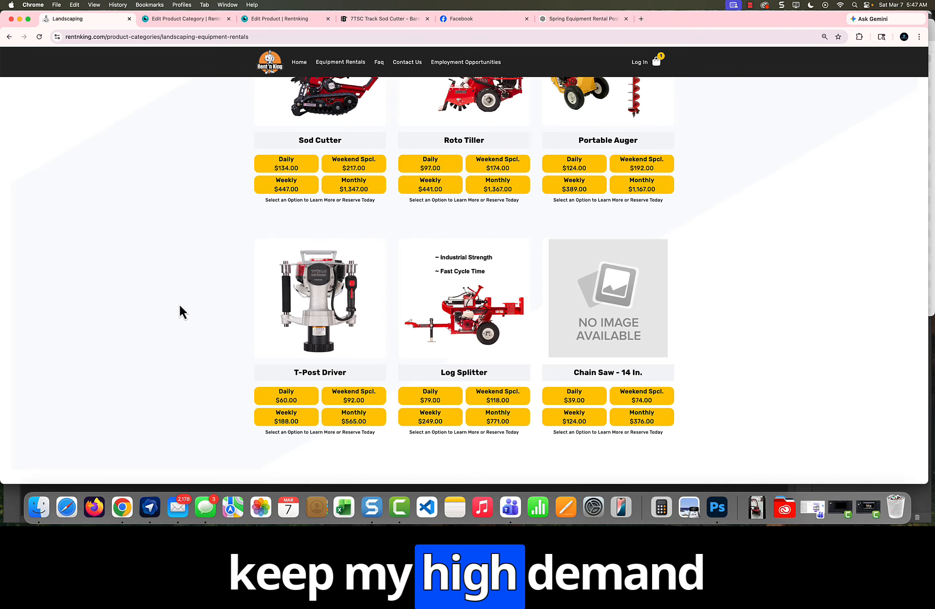
scroll(179, 311, "up", 7)
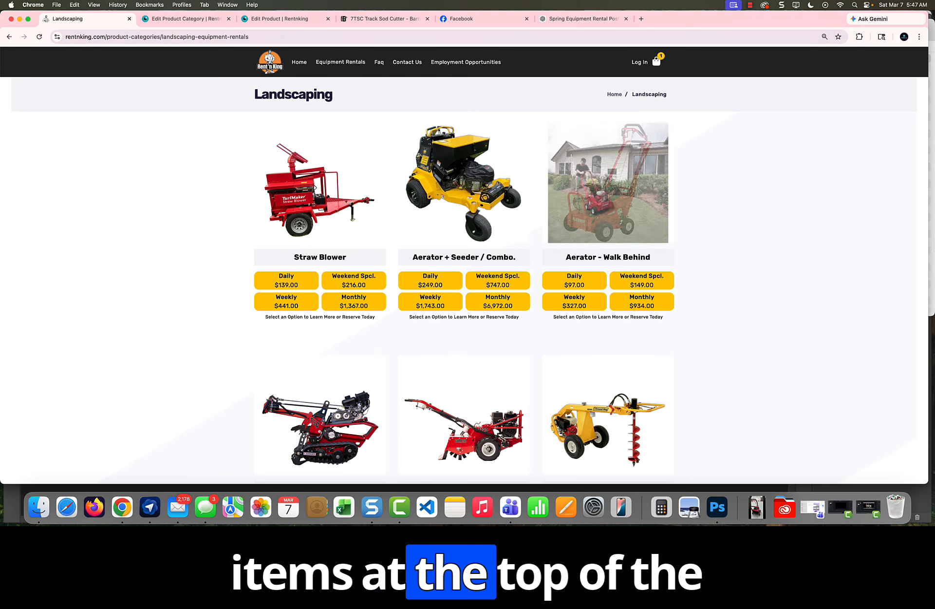